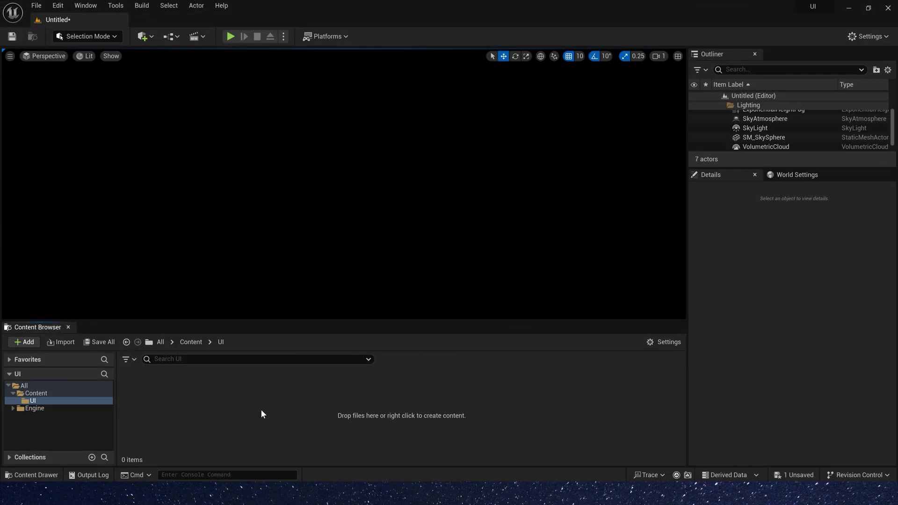
Create a material named M_Loading in the UI folder and open it for editing
right_click(261, 409)
left_click(313, 174)
type("M_Load")
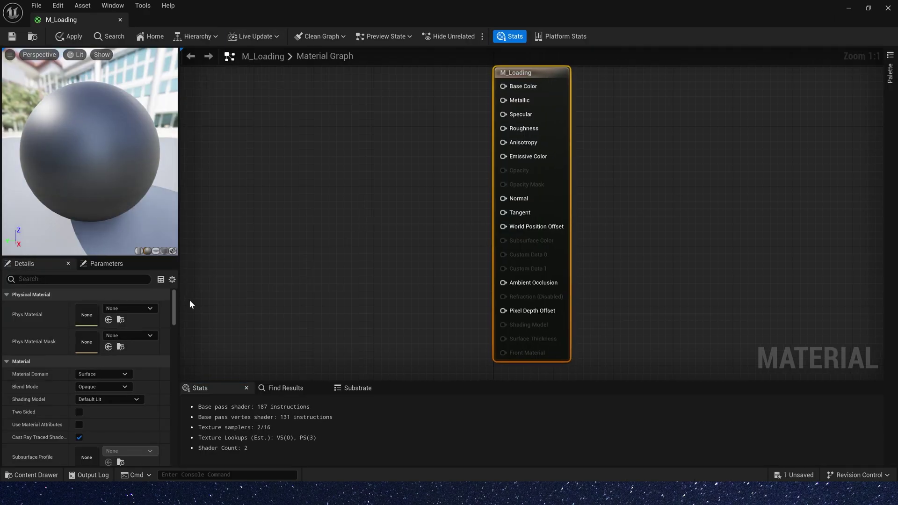
Set the material's blend mode to Translucent and shading model to Unlit, and make it two-sided
left_click(104, 387)
left_click(126, 412)
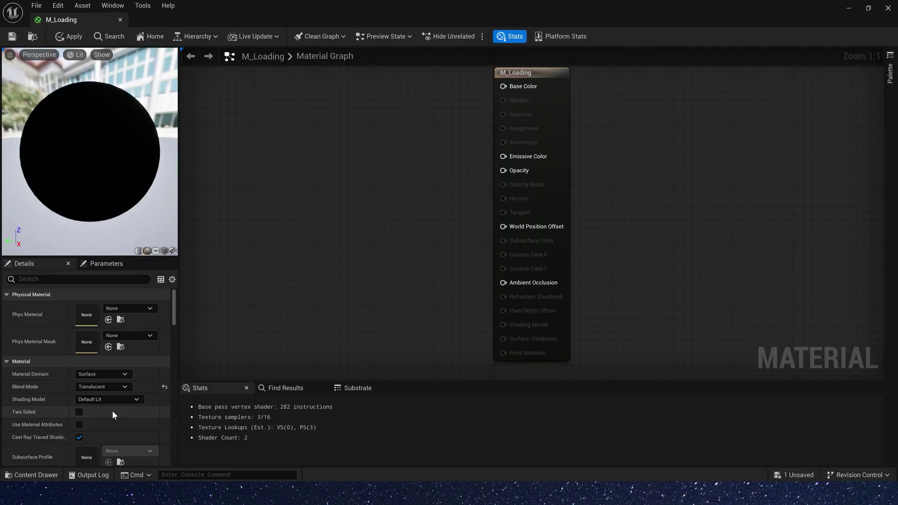
left_click(106, 399)
left_click(84, 286)
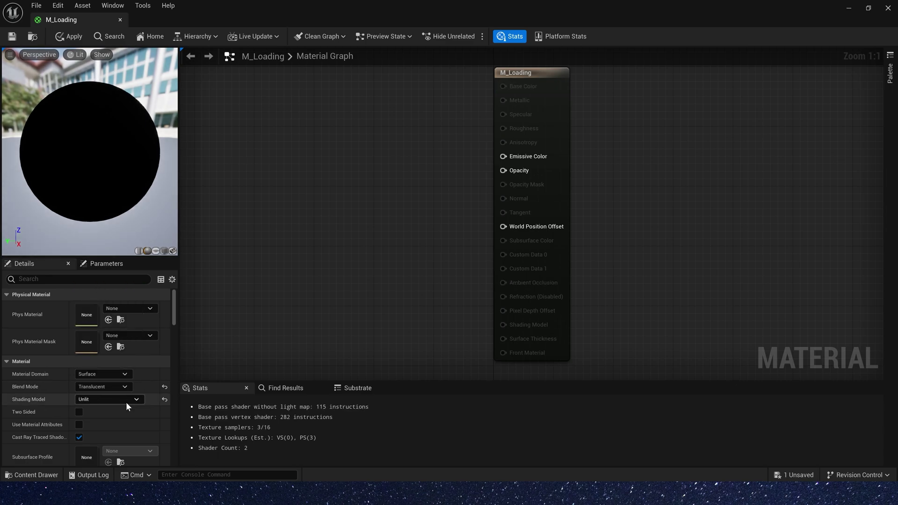
left_click(79, 412)
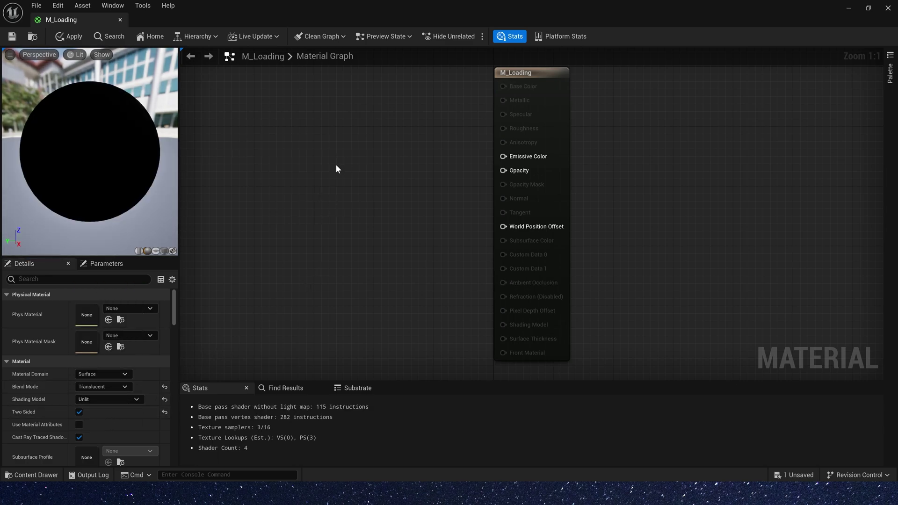
Add a texture coordinate node on the empty side of the graph, well before the M_Loading output node
right_click_drag(247, 142, 322, 172)
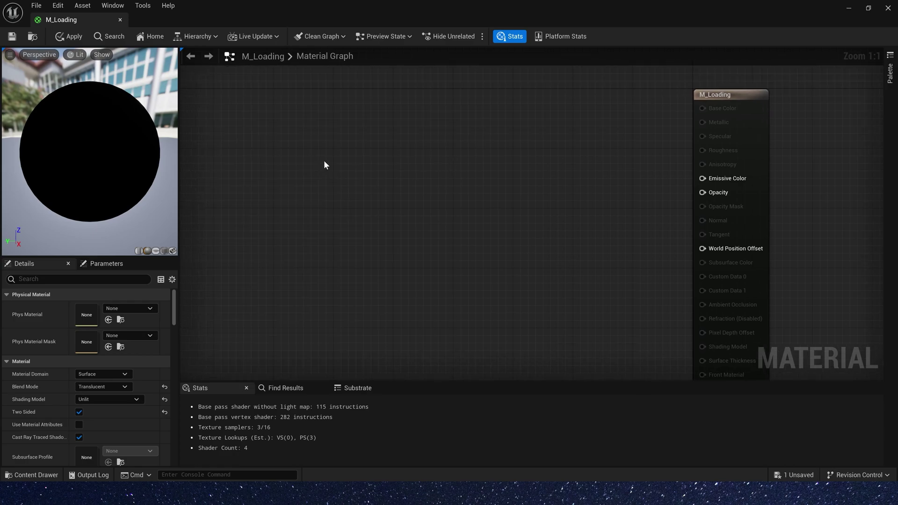
key("u")
left_click(276, 133)
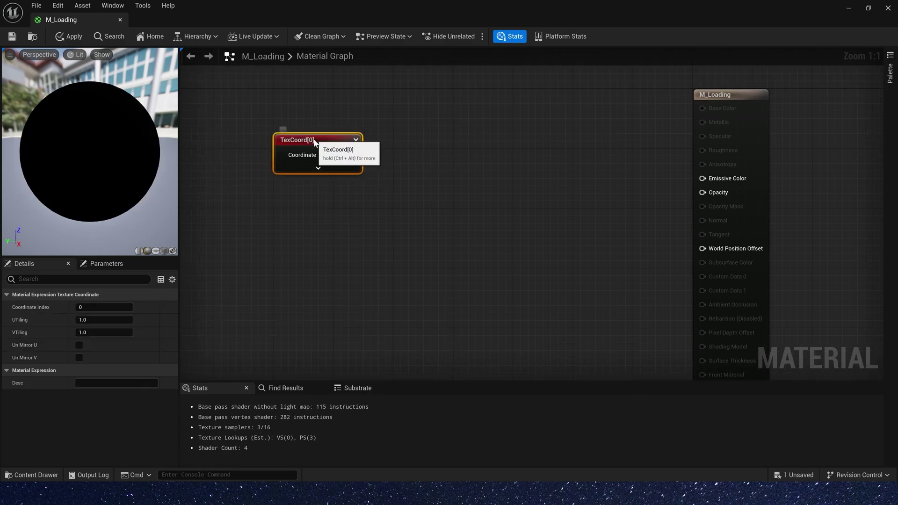
Feed the TexCoord output into a new Subtract node with its B value set to 0.5
left_click_drag(313, 139, 373, 155)
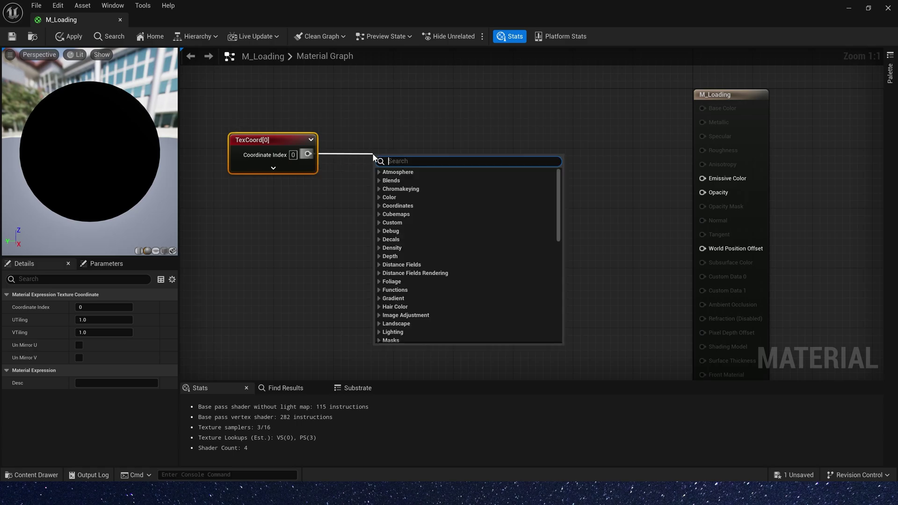
type("sub")
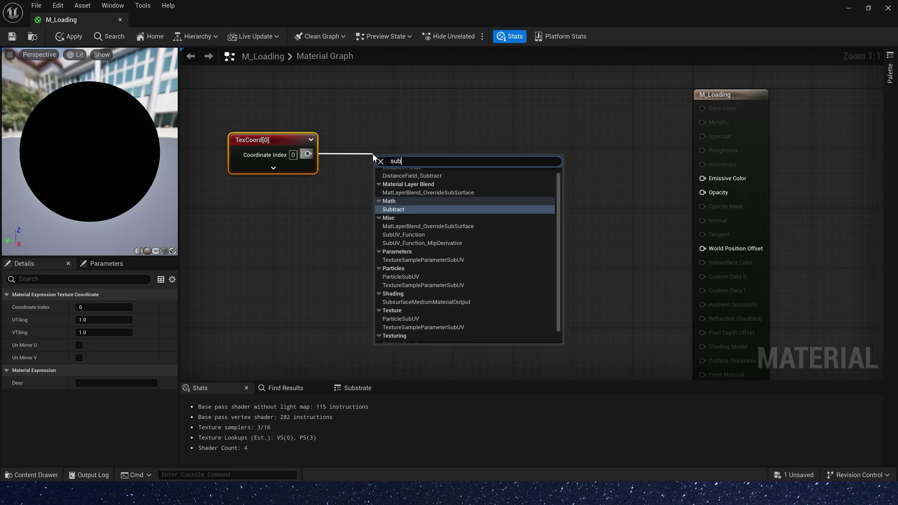
key("Return")
left_click(400, 189)
type("0")
type(".5")
left_click(423, 160)
left_click_drag(432, 212, 431, 192)
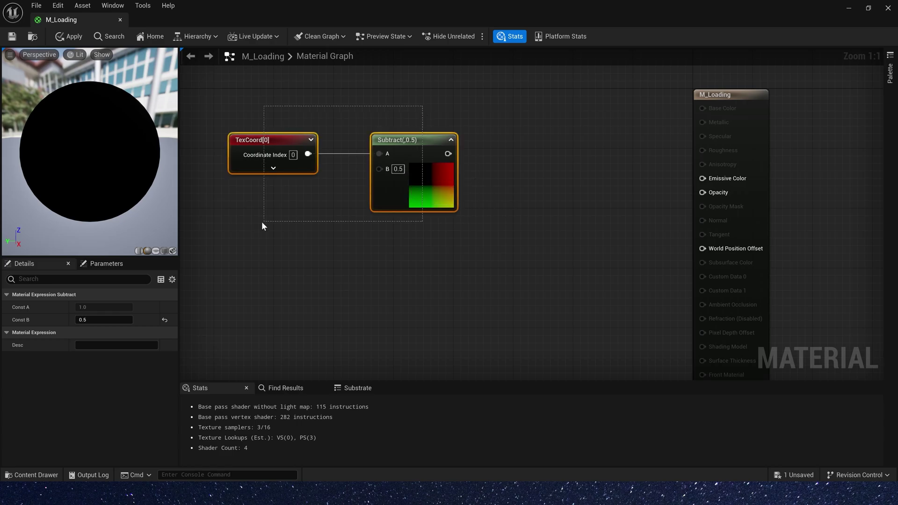
Add a Distance node with its A input fed by the Subtract node's output
left_click_drag(351, 161, 454, 159)
type("dis")
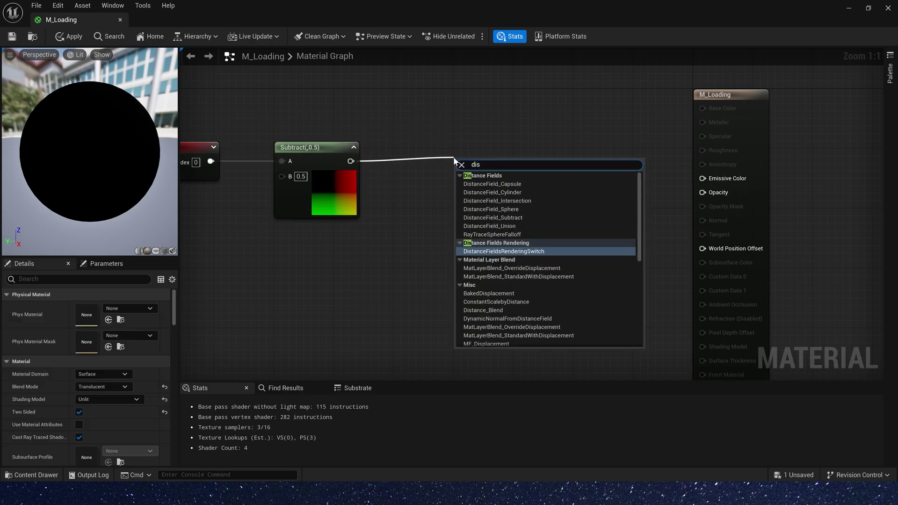
type("tance")
scroll(548, 251, "down", 5)
left_click(513, 299)
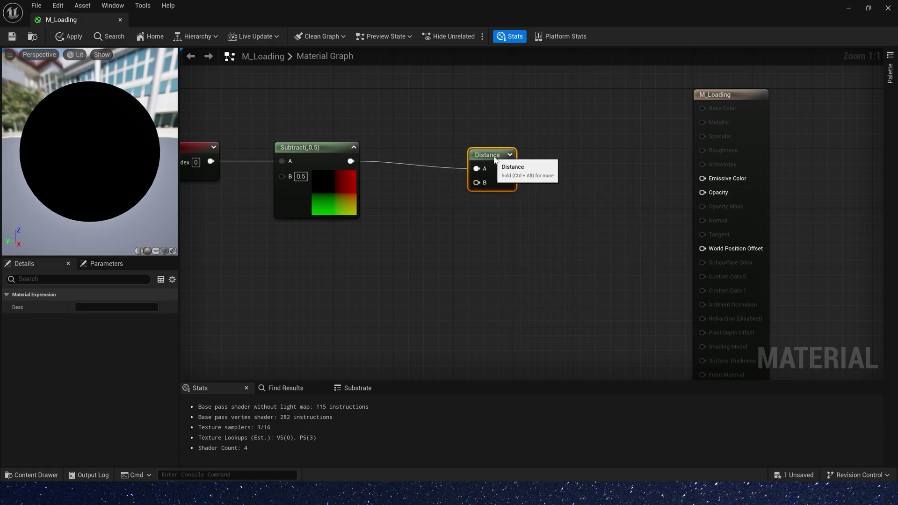
Line up the Distance node with the chain and connect a constant of 0 to its B input
left_click(442, 208)
left_click(385, 232)
left_click_drag(440, 250, 469, 214)
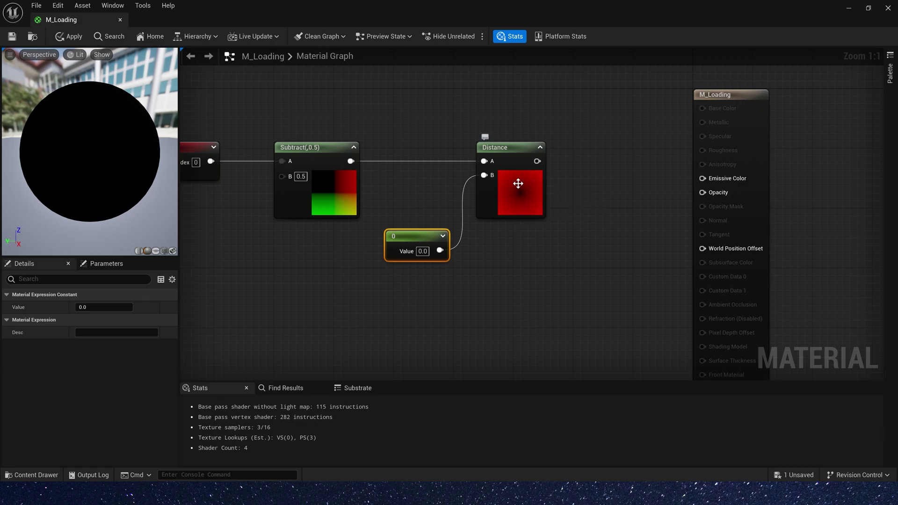
Add a second Subtract node with its A input fed by the Distance output
left_click(439, 192)
scroll(439, 192, "down", 1)
left_click_drag(450, 126, 518, 122)
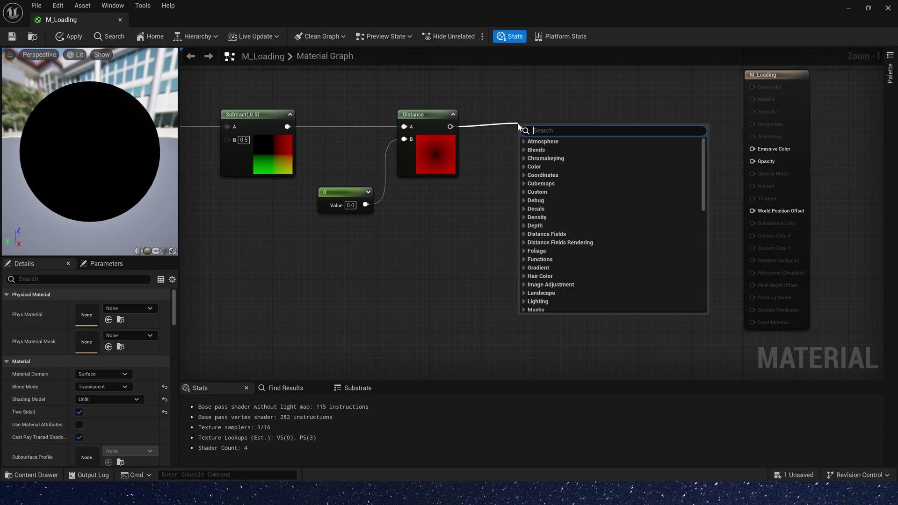
type("sub")
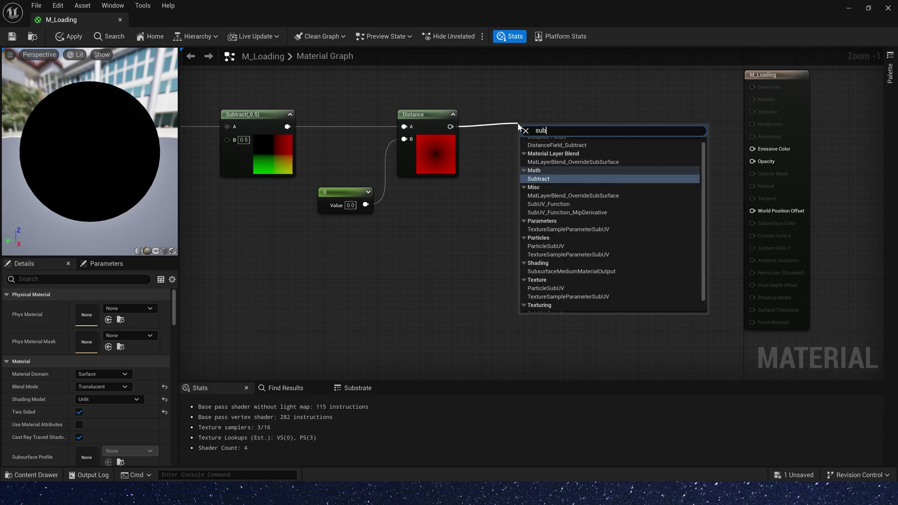
key("Return")
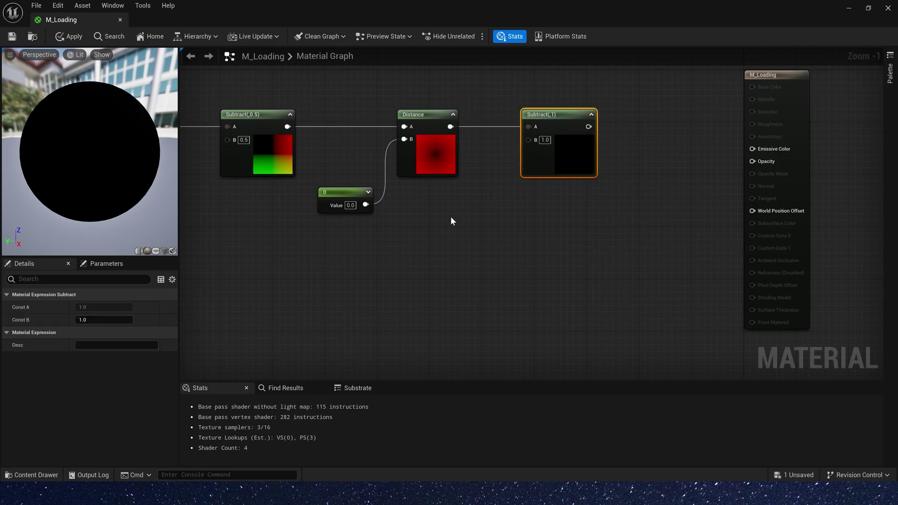
Add a scalar parameter named Size and connect it to the second Subtract node's B input
left_click(431, 208)
type("ssssss")
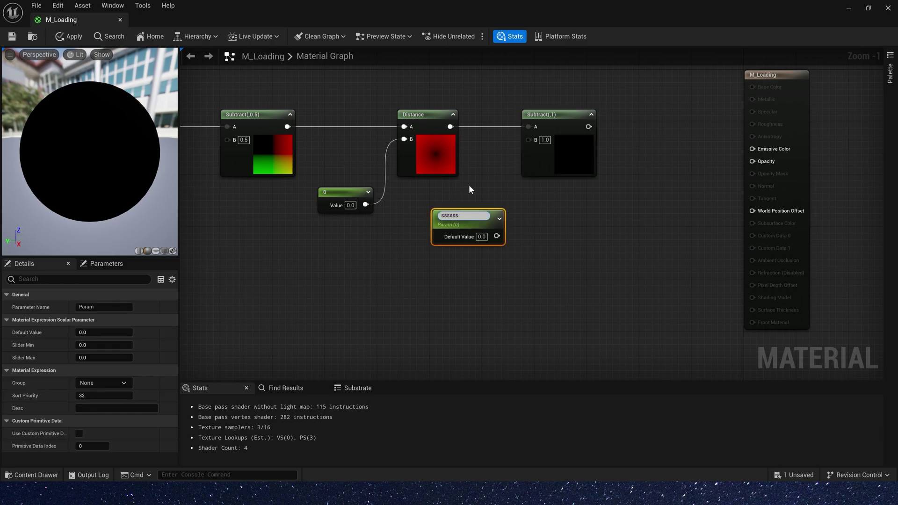
type("Size")
key("Return")
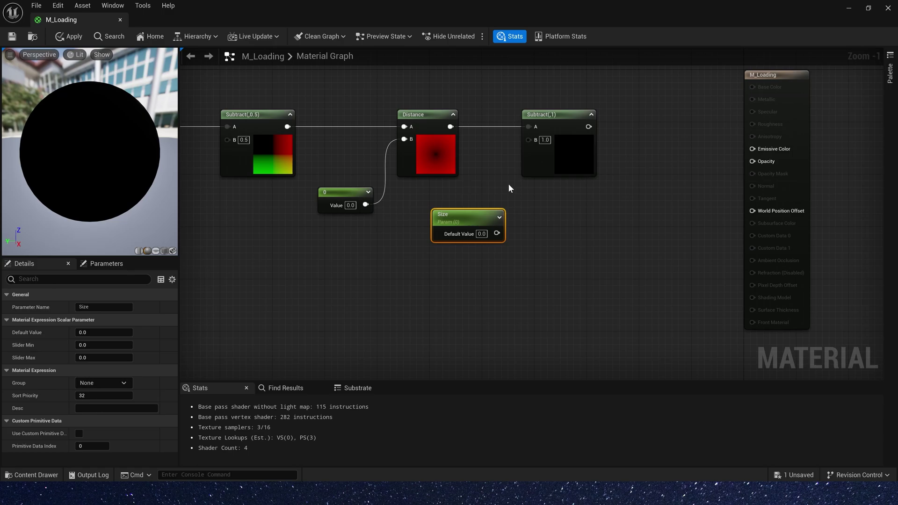
left_click_drag(538, 138, 537, 139)
Set the Size parameter's default value to 0.3
left_click_drag(103, 332, 116, 332)
left_click(104, 332)
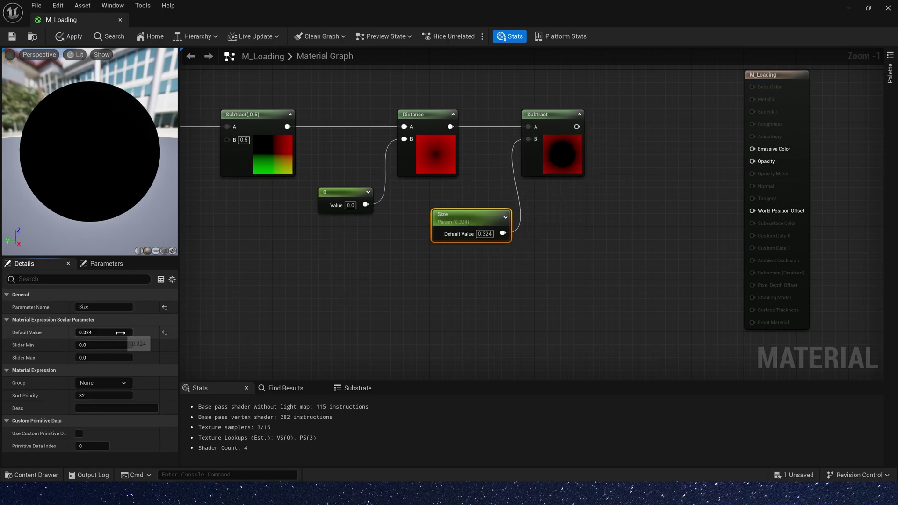
type("0.3")
key("Return")
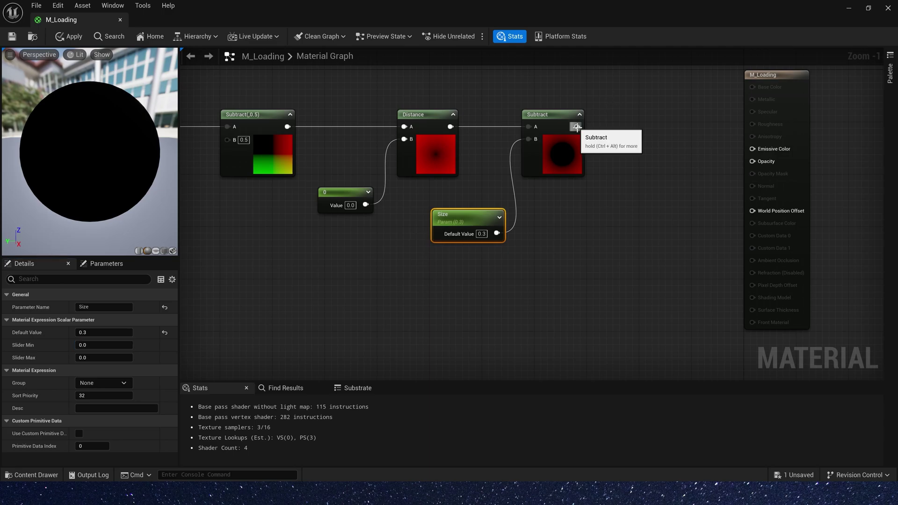
Add an Abs node fed by the second Subtract node and align it with the chain
left_click_drag(643, 122, 643, 122)
type("abs")
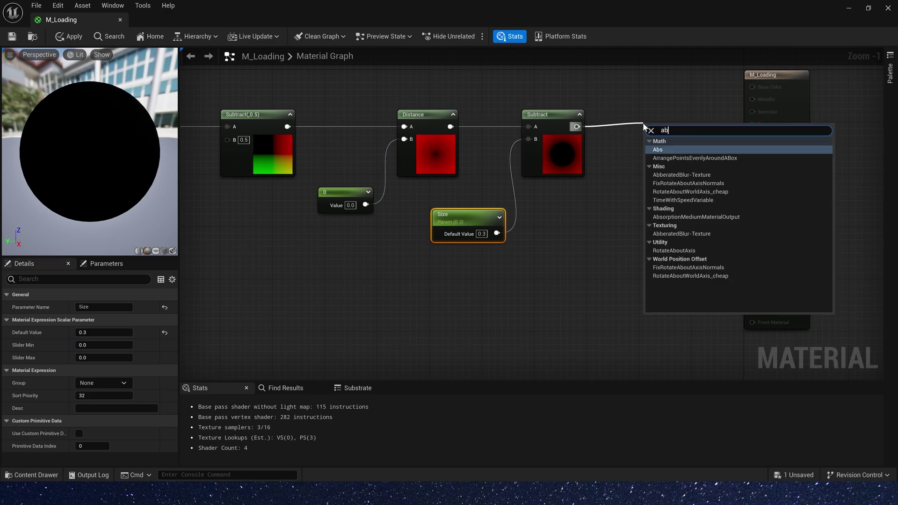
left_click(674, 150)
left_click_drag(659, 129, 654, 116)
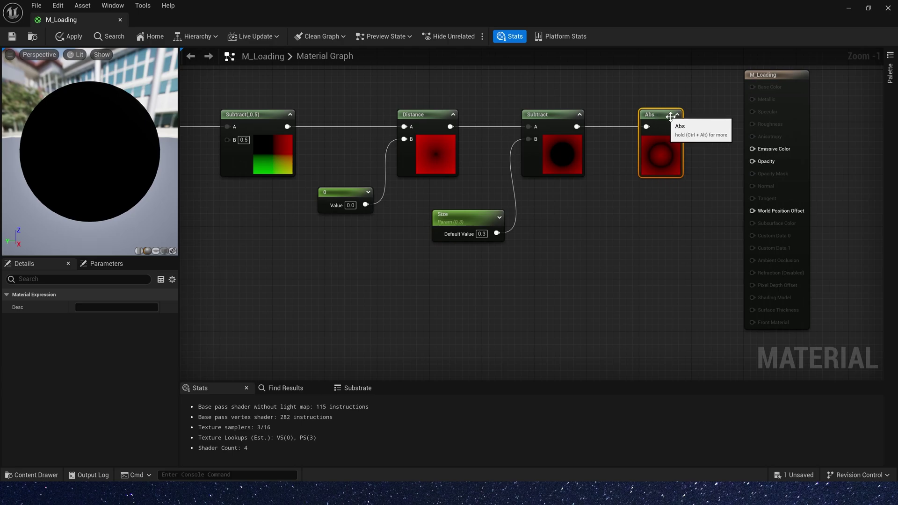
Add a SmoothStep node after Abs and wire the Abs output to its Value input instead of Min
scroll(603, 174, "up", 1)
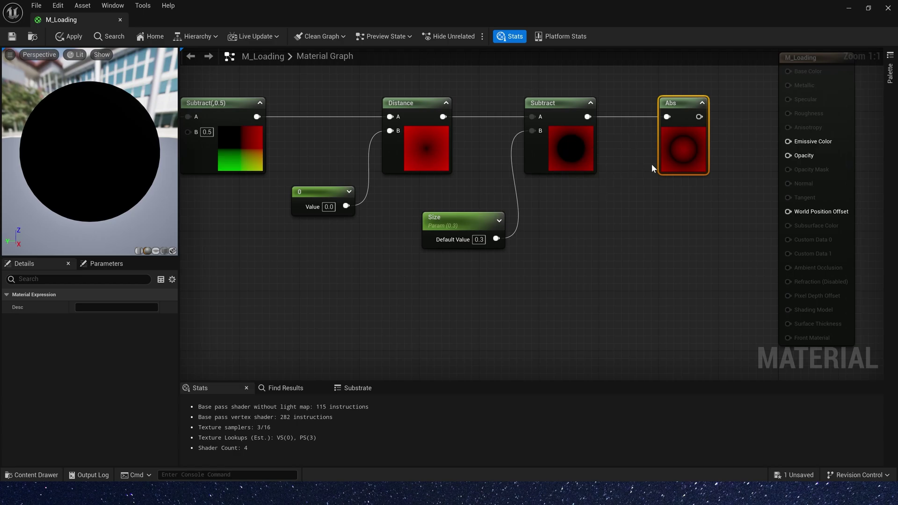
scroll(563, 170, "down", 2)
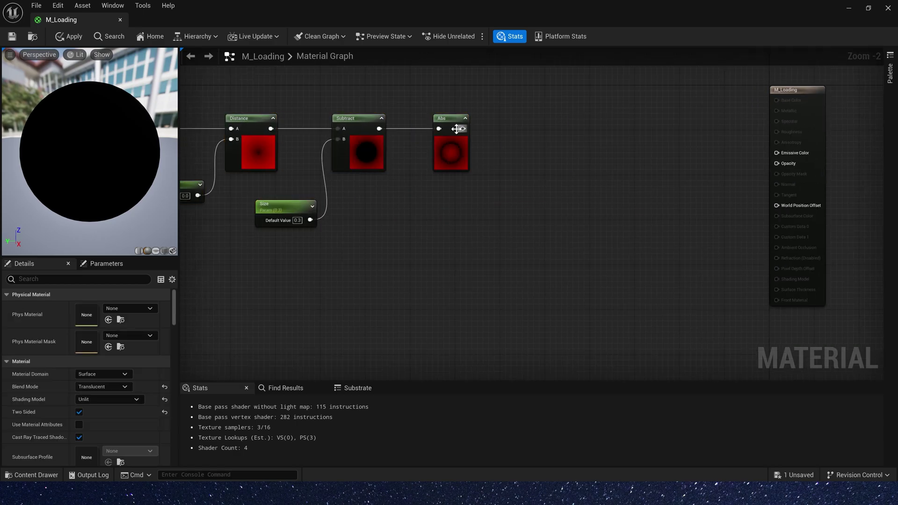
left_click_drag(461, 129, 540, 130)
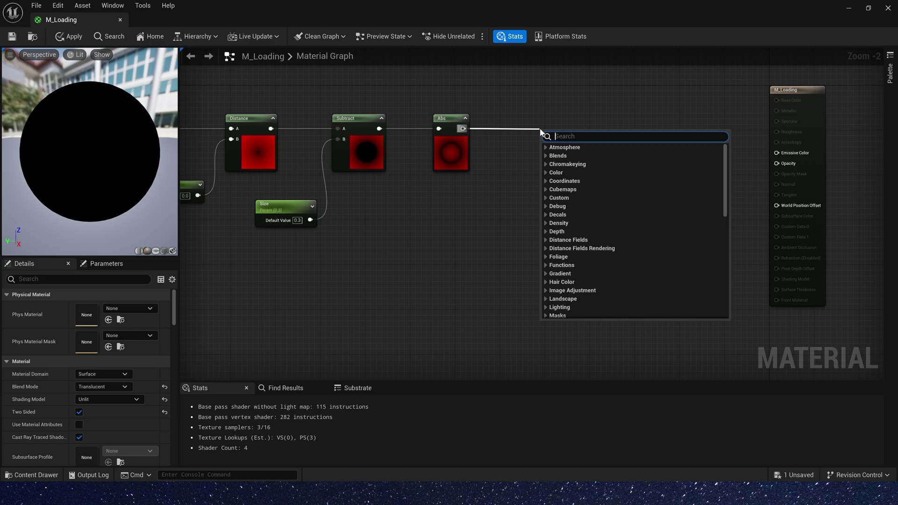
type("smo")
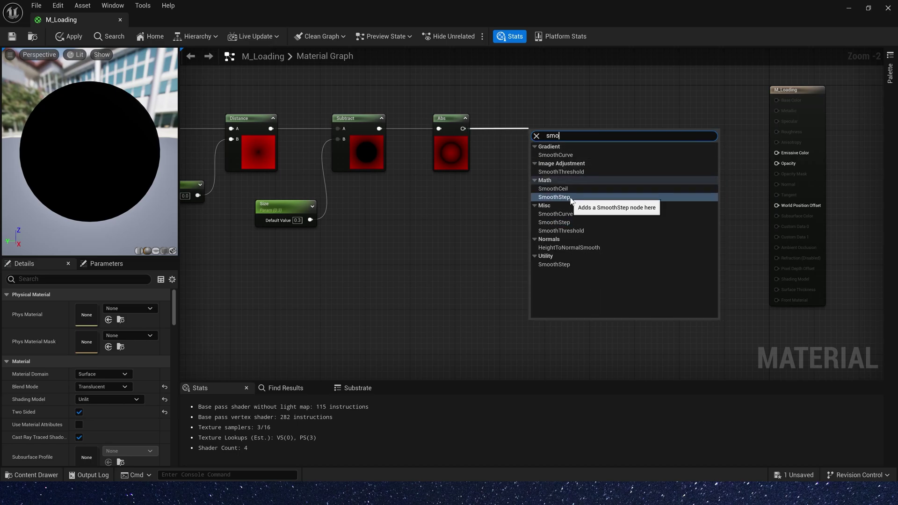
left_click(555, 197)
scroll(459, 166, "up", 1)
left_click(459, 165)
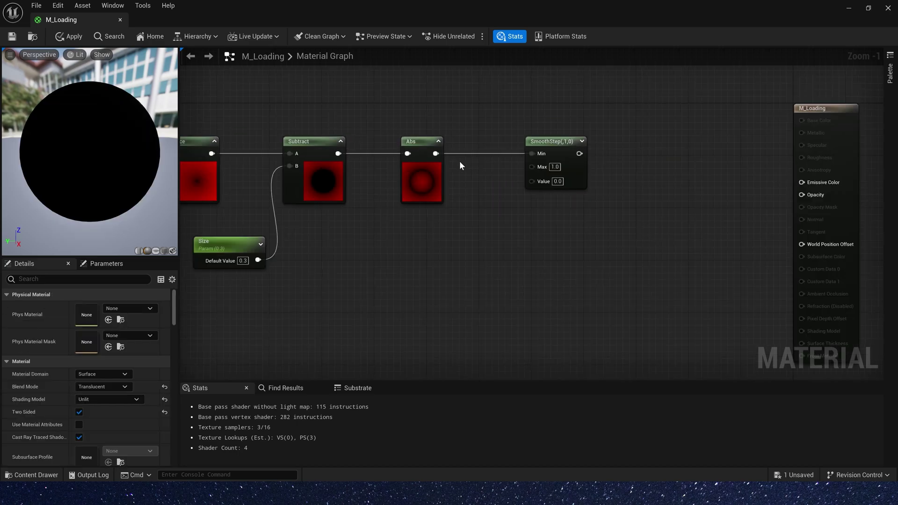
left_click(542, 154, "alt")
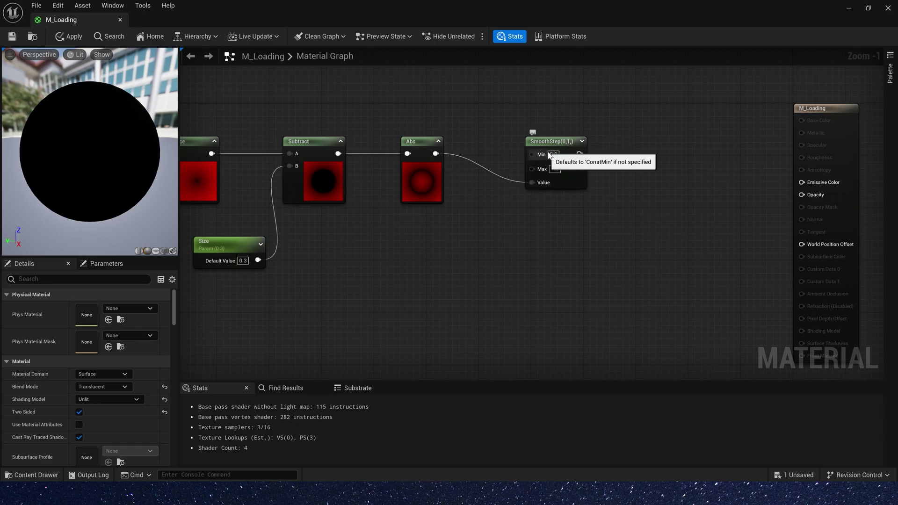
key("1")
left_click(460, 105)
key("Delete")
Add a scalar parameter named Width, connect it to SmoothStep's Max input, and expand the SmoothStep preview
key("s")
left_click(451, 88)
type("Width")
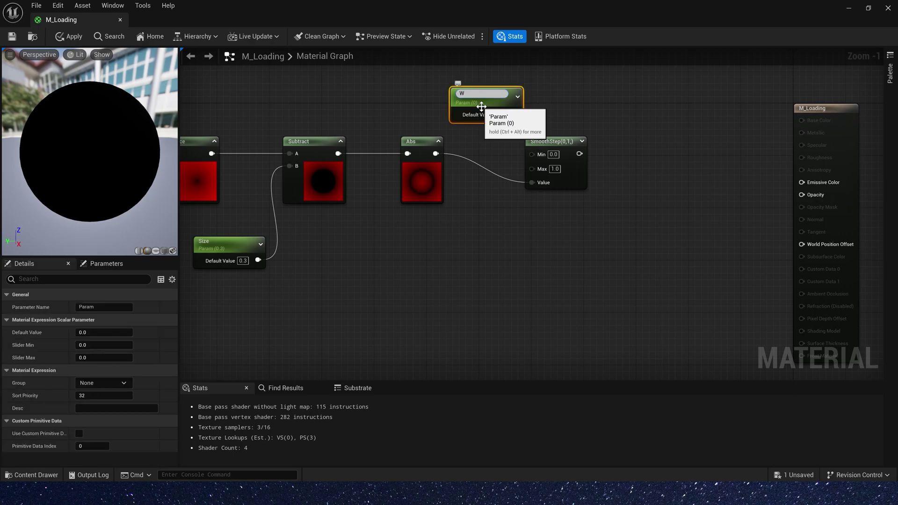
key("Return")
left_click_drag(515, 110, 544, 170)
left_click(582, 142)
Set the Width parameter's default value to 0.1
left_click(460, 99)
left_click(104, 332)
type("0.02")
key("Return")
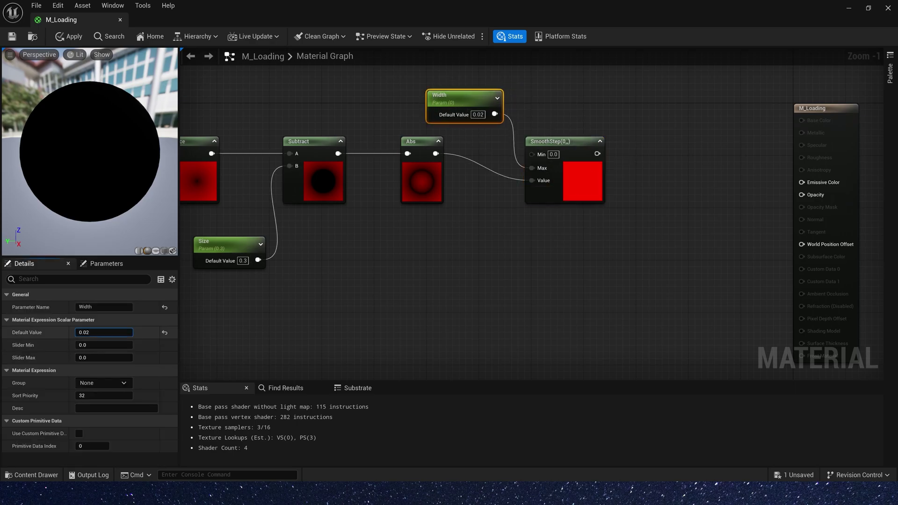
left_click_drag(103, 332, 120, 333)
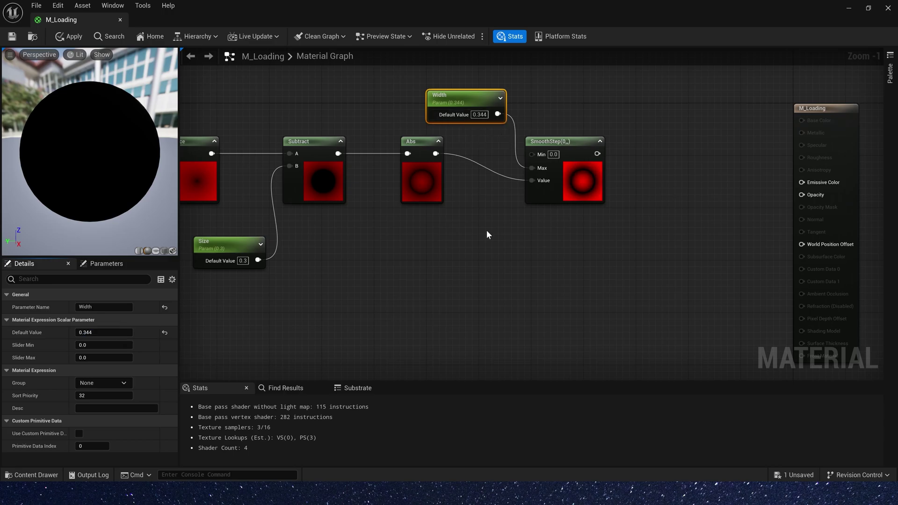
type("0.1")
key("Return")
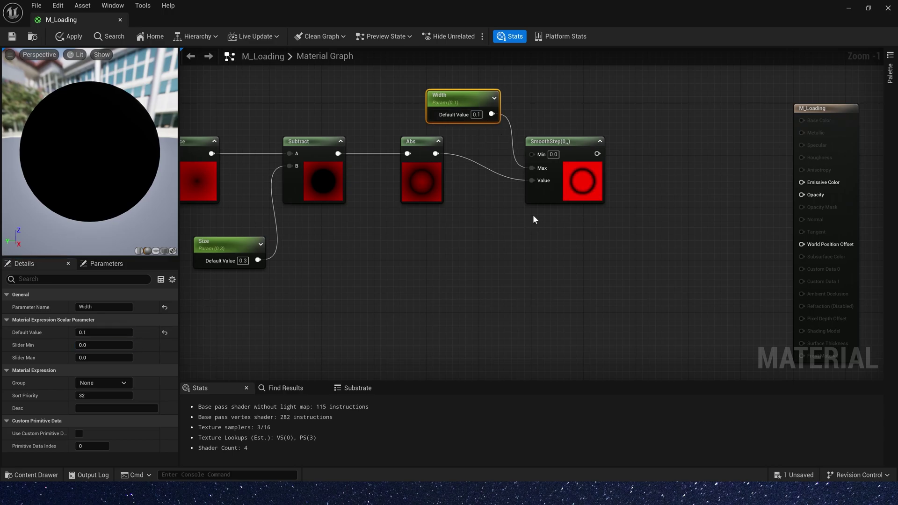
Add a Round node fed by the SmoothStep output and align it with the chain
left_click_drag(597, 154, 638, 151)
type("round")
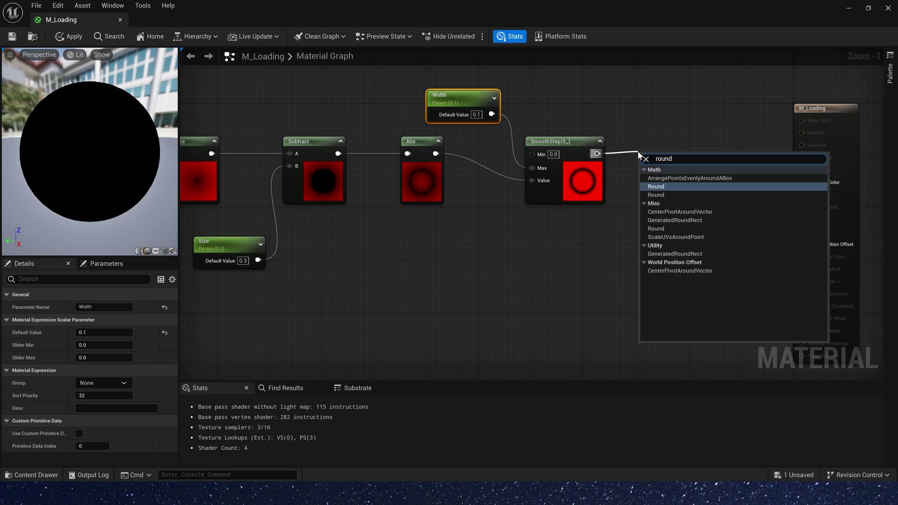
key("Return")
left_click_drag(657, 149, 651, 142)
left_click(692, 155)
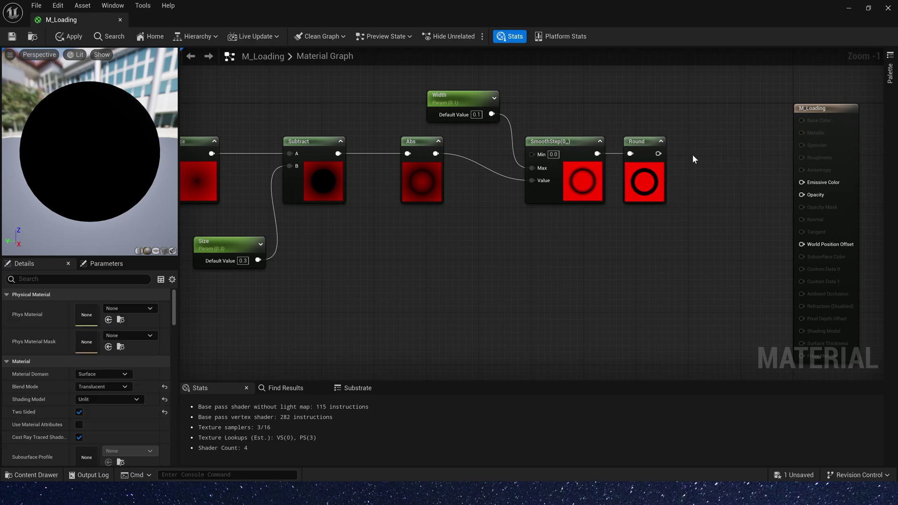
Add a 1-x node fed by the Round output and move the M_Loading output node farther from the chain
right_click_drag(692, 155, 473, 178)
left_click_drag(439, 176, 462, 172)
type("1-")
key("Return")
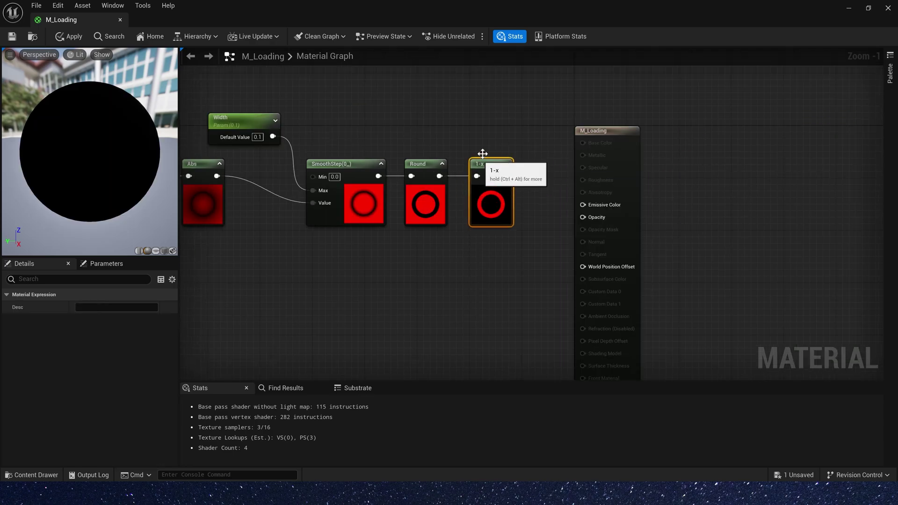
left_click_drag(587, 132, 666, 126)
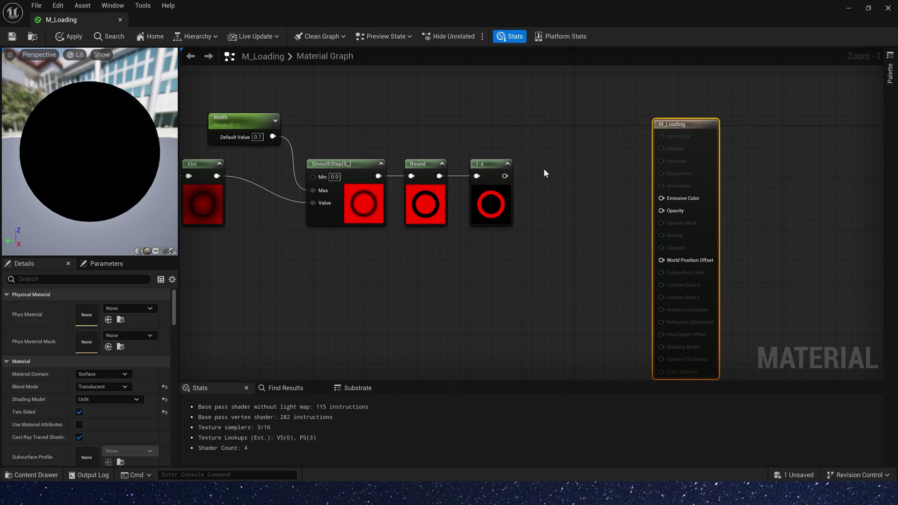
Connect the 1-x output to the material's Emissive Color and preview the ring face-on on a plane mesh
left_click_drag(504, 176, 661, 198)
left_click(155, 250)
left_click_drag(150, 226, 95, 153)
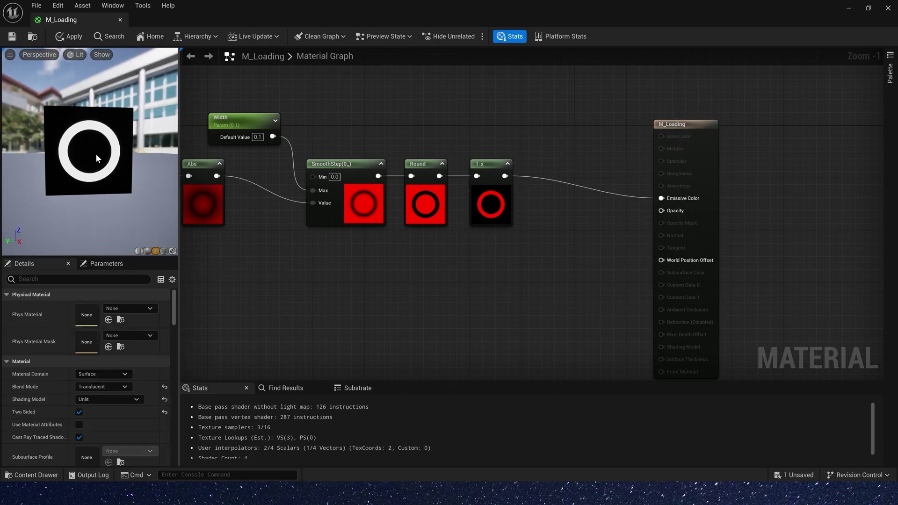
scroll(96, 154, "up", 3)
Duplicate the TexCoord and Subtract nodes and place the copies below the ring node chain
scroll(280, 234, "down", 2)
right_click_drag(201, 323, 556, 222)
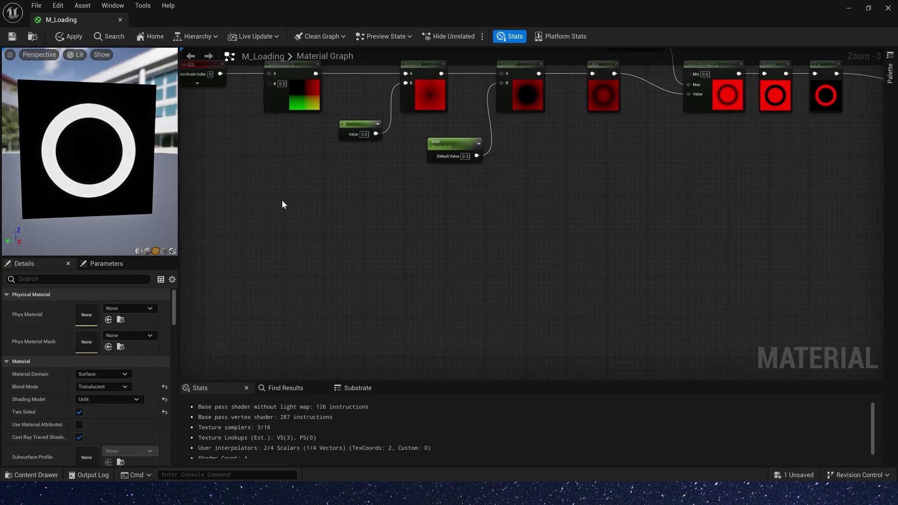
right_click_drag(282, 205, 350, 202)
left_click_drag(404, 94, 403, 96)
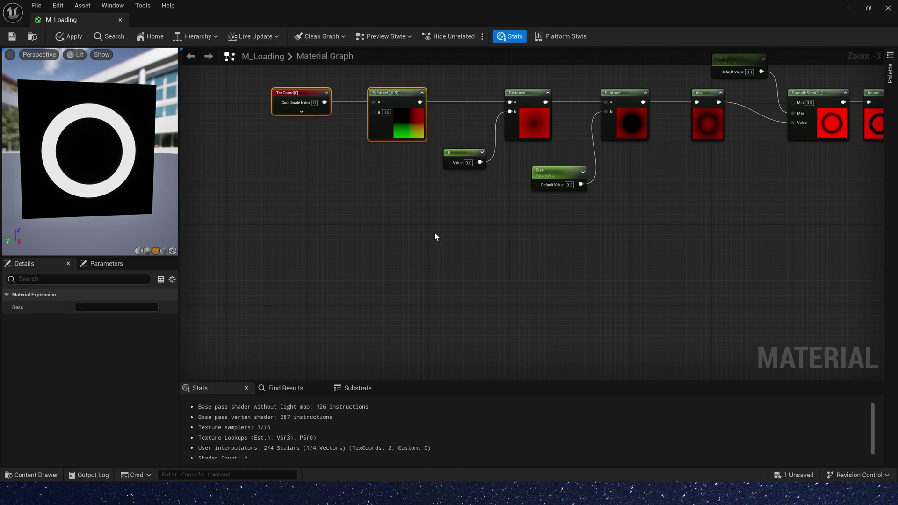
key("ctrl+d")
scroll(527, 255, "up", 2)
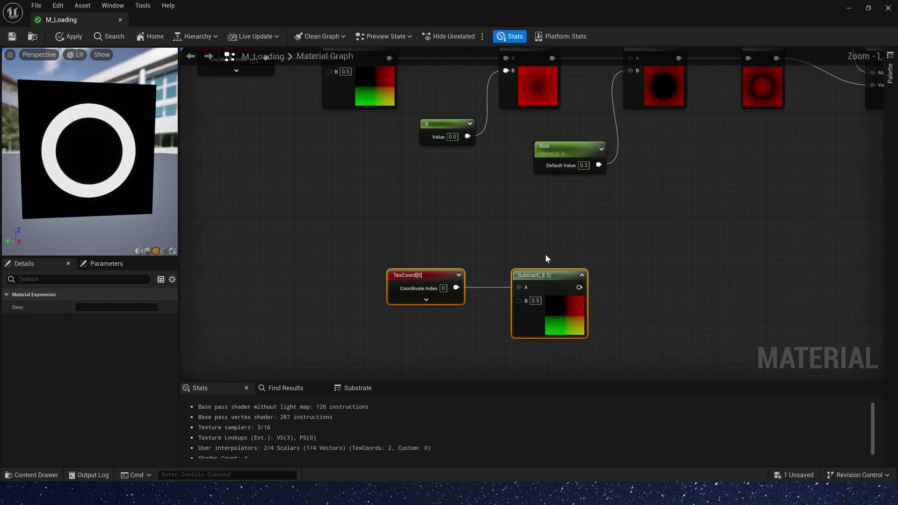
Move the duplicated TexCoord connection to the Subtract node's B input, set its A value to 0.5, and align both nodes
left_click(546, 254)
left_click(520, 288, "alt")
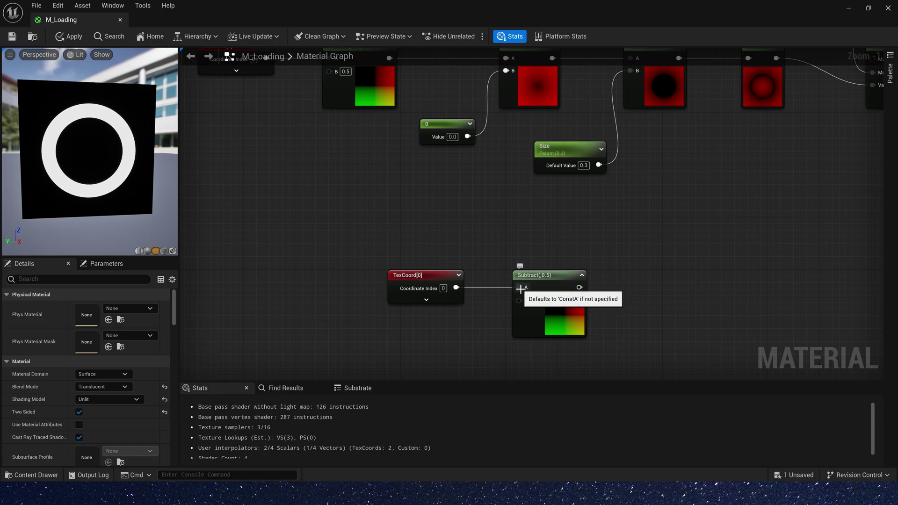
left_click_drag(549, 284, 549, 251)
left_click_drag(511, 282, 519, 270)
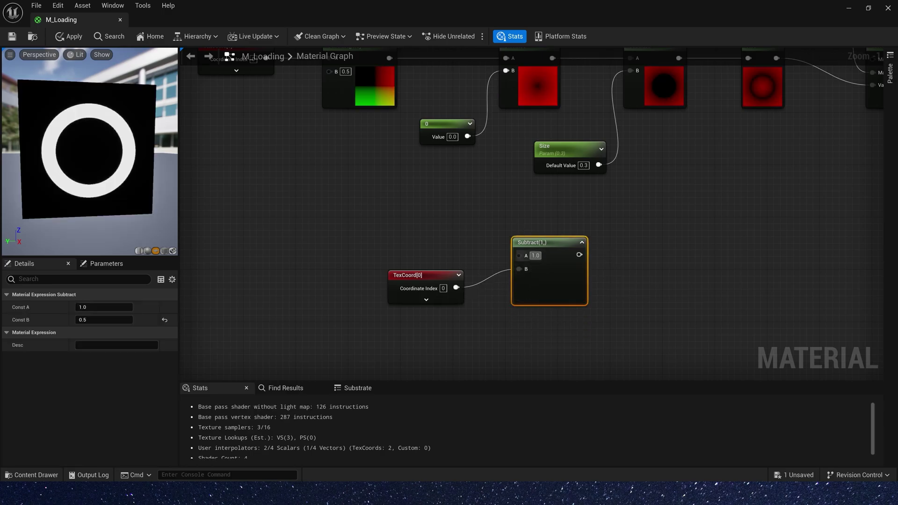
type("0.")
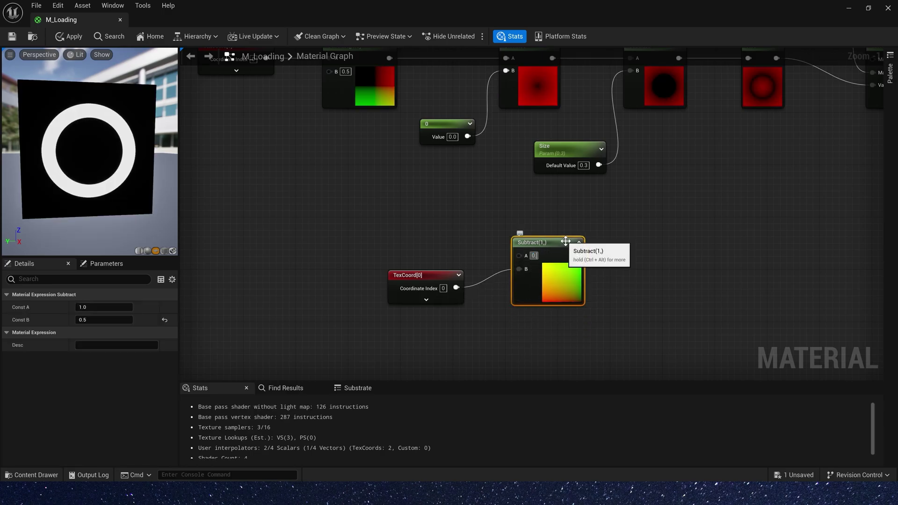
type("5")
key("Return")
left_click_drag(436, 277, 441, 258)
Add a BreakOutFloat2Components node fed by the duplicated Subtract output and align it with the chain
right_click_drag(578, 256, 430, 248)
left_click_drag(431, 247, 508, 248)
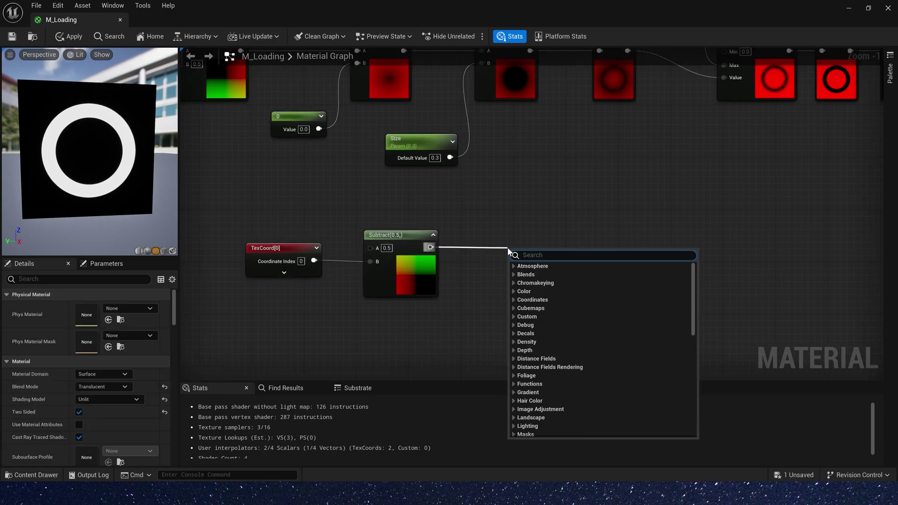
type("brak")
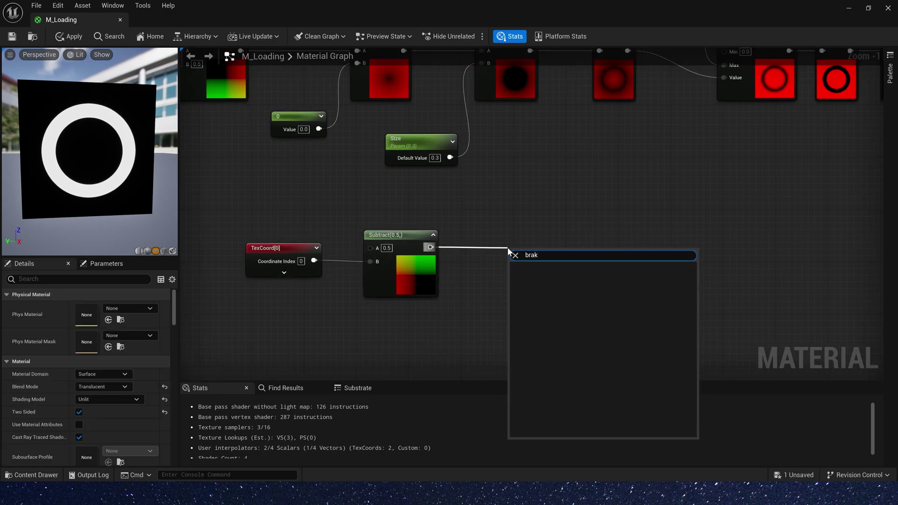
type("e")
key("Return")
left_click_drag(596, 249, 565, 231)
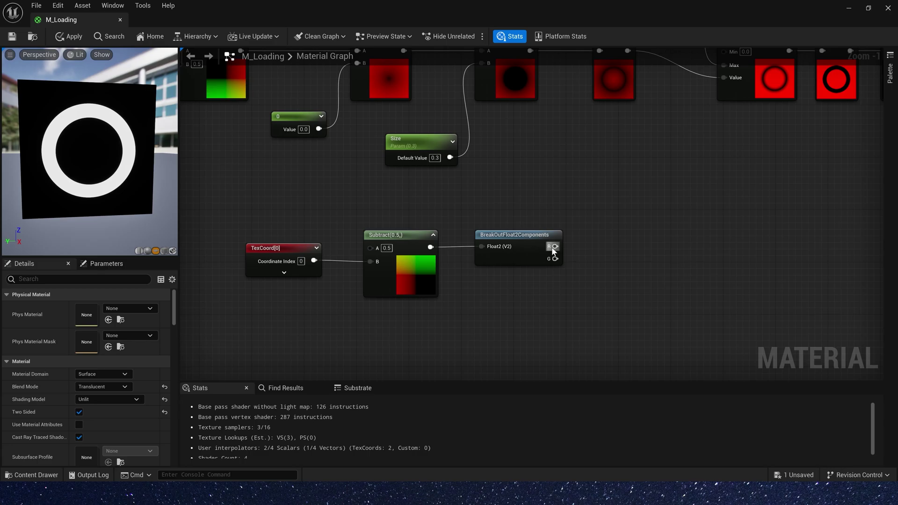
Add an Arctangent2Fast node, feeding its Y input from R and its X input from G
left_click_drag(614, 245, 615, 245)
type("arc")
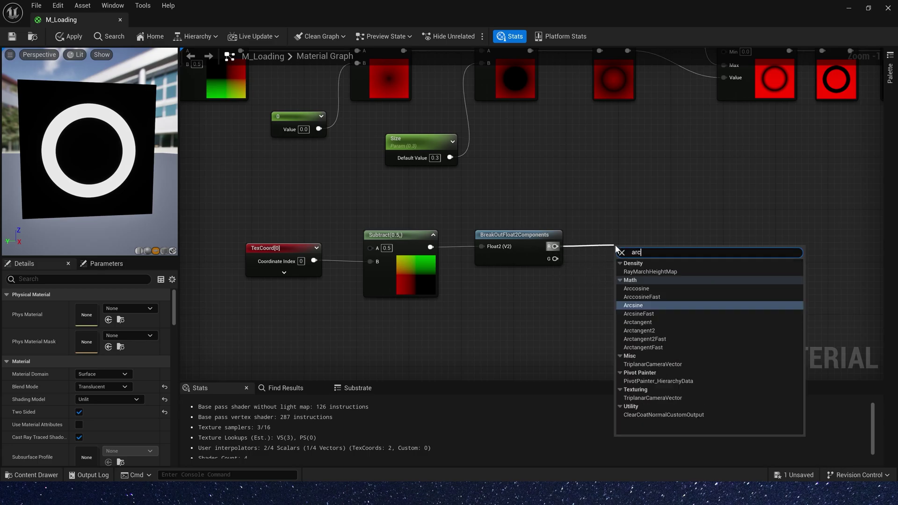
left_click(647, 341)
left_click_drag(555, 259, 615, 260)
right_click_drag(622, 260, 479, 241)
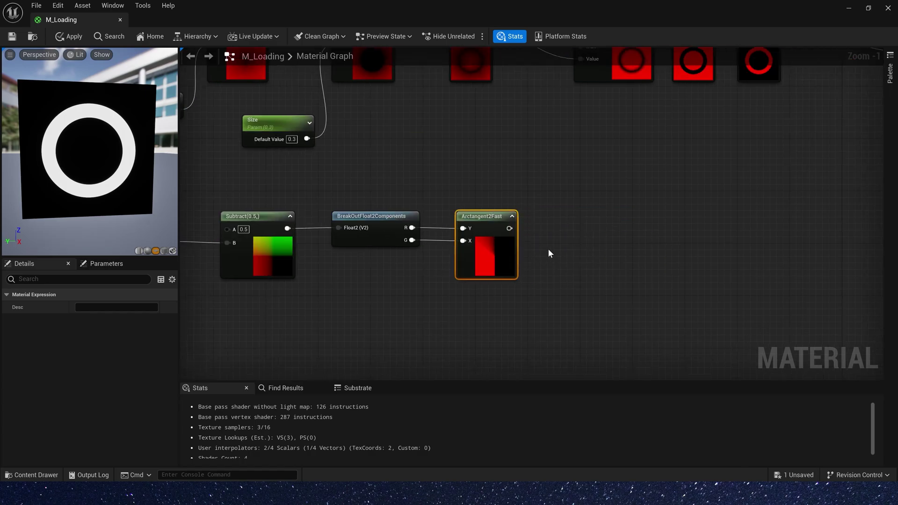
Add a Divide node fed by the Arctangent2Fast output and place a Pi node below it
left_click_drag(509, 229, 587, 252)
right_click(449, 322)
type("pi")
left_click(503, 285)
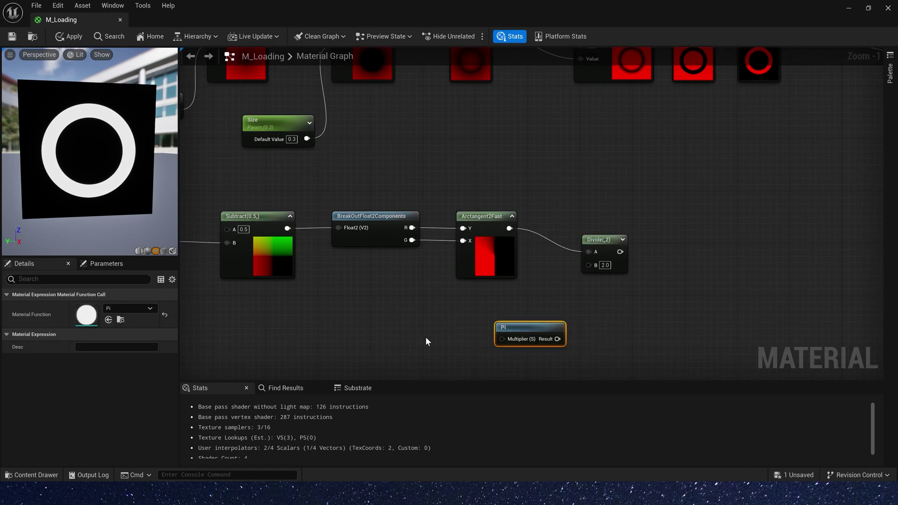
Feed a constant of 2.0 into Pi's Multiplier and connect the Pi result to Divide's B input
key("1")
left_click(416, 319)
left_click_drag(465, 337, 523, 339)
left_click_drag(523, 339, 523, 339)
left_click_drag(558, 339, 589, 265)
left_click_drag(538, 297, 421, 356)
Add a Frac node fed by the Divide output, expand its preview, and align it with Divide
right_click_drag(538, 293, 385, 275)
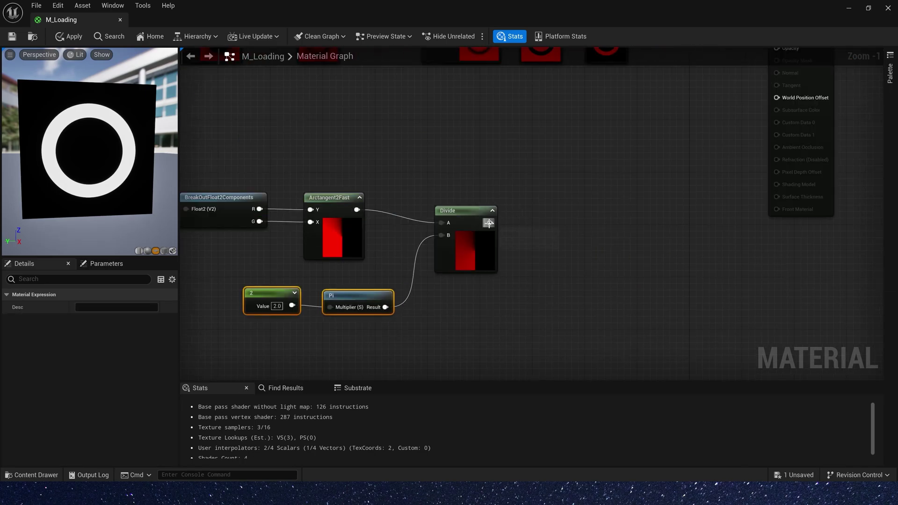
left_click_drag(490, 222, 562, 218)
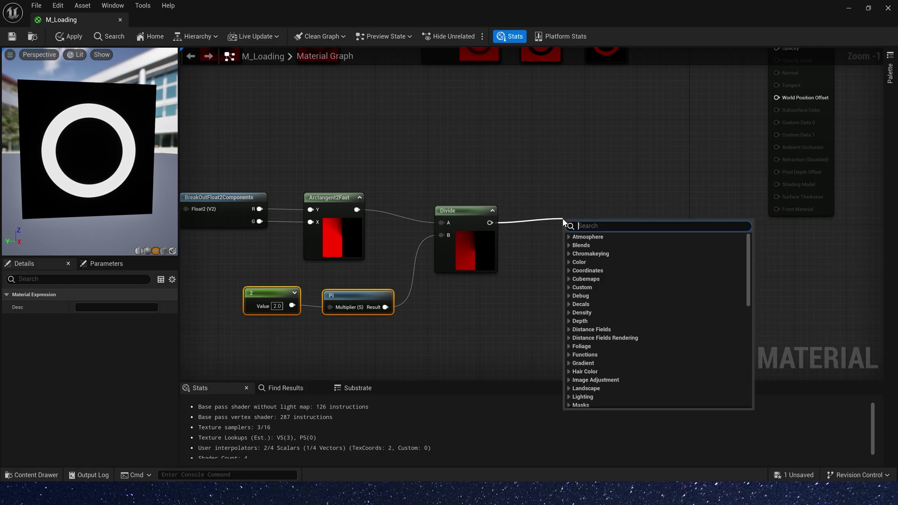
type("fra")
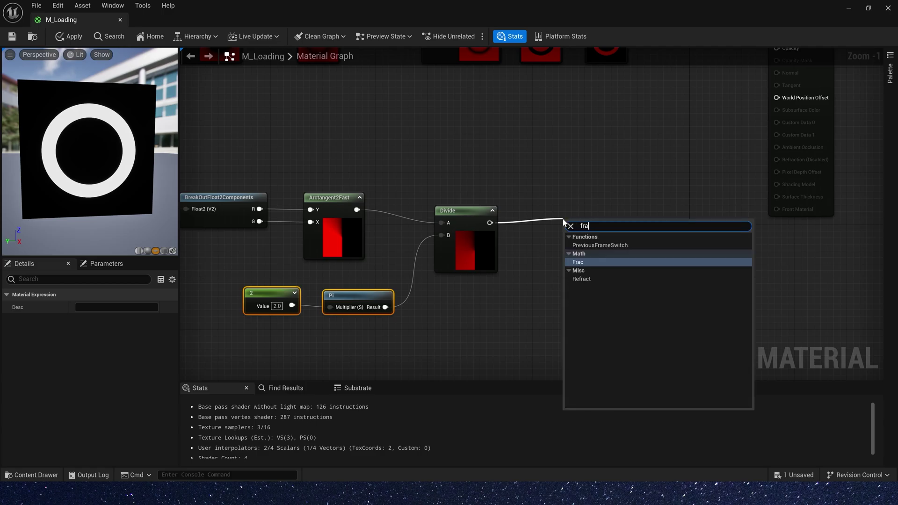
left_click(587, 265)
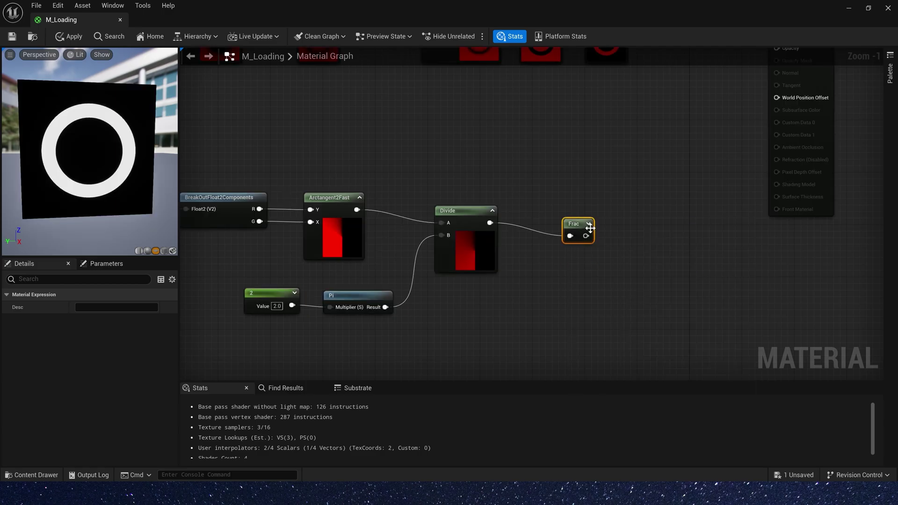
left_click(558, 302)
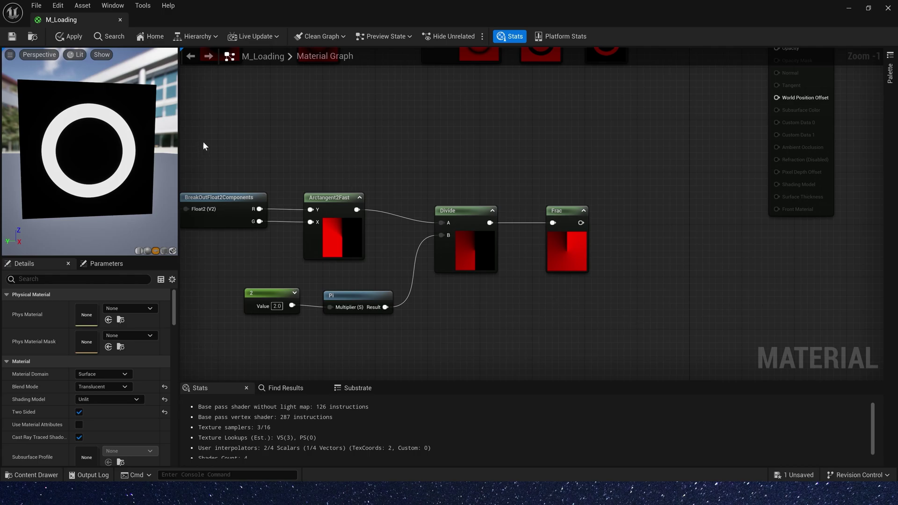
Add a VectorToRadialValue node below the chain and open its function graph
right_click_drag(209, 141, 305, 131)
left_click_drag(204, 143, 562, 281)
right_click_drag(582, 291, 507, 215)
right_click(507, 215)
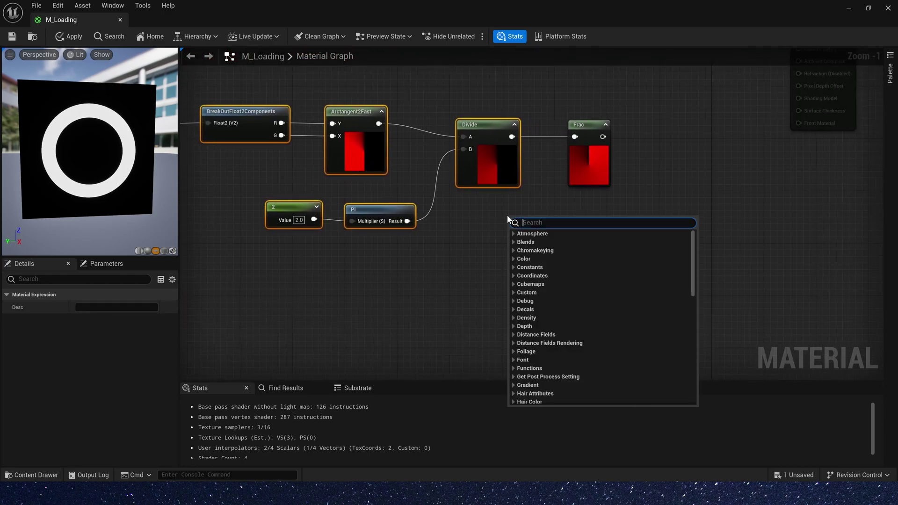
type("radial")
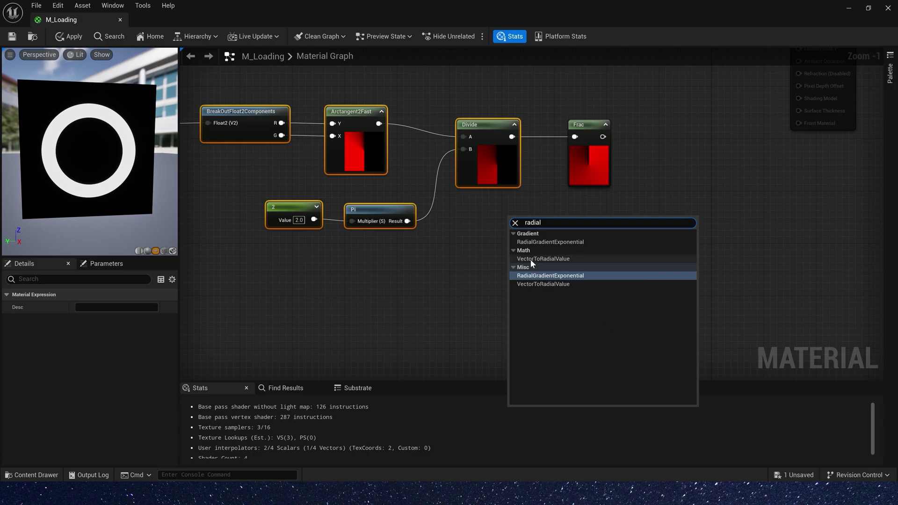
double_click(579, 259)
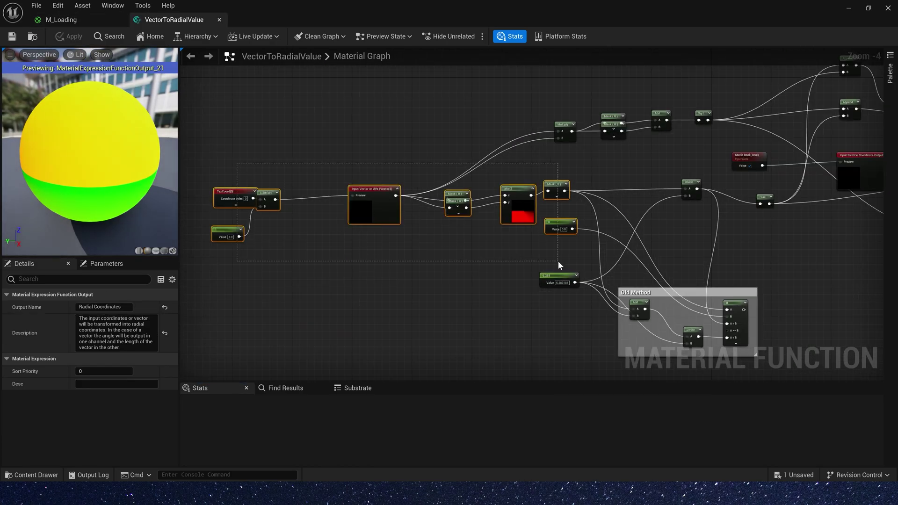
Examine the angle calculation nodes inside VectorToRadialValue, close the function, and delete its node from M_Loading
left_click_drag(558, 261, 557, 261)
scroll(553, 193, "up", 2)
left_click(652, 186)
right_click_drag(880, 225, 838, 167)
scroll(545, 187, "down", 2)
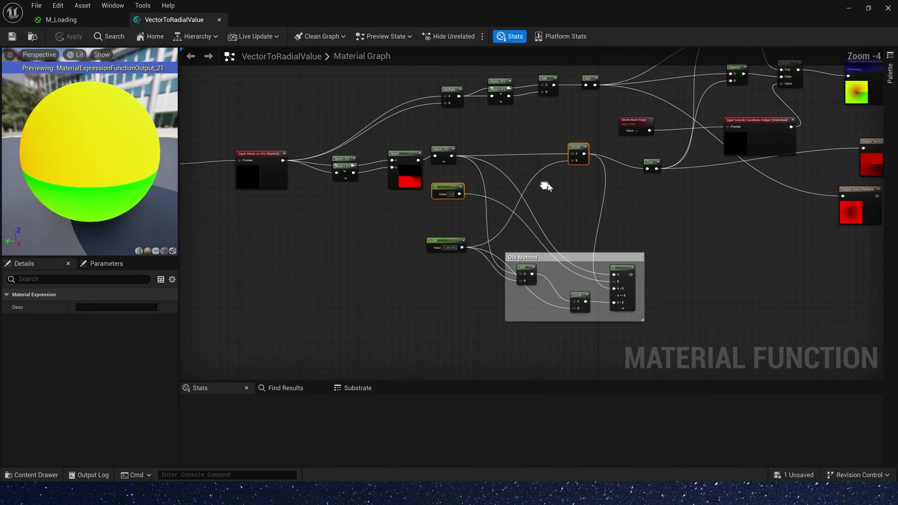
right_click_drag(546, 186, 652, 177)
left_click_drag(200, 117, 705, 326)
left_click_drag(710, 238, 709, 238)
right_click_drag(709, 238, 597, 273)
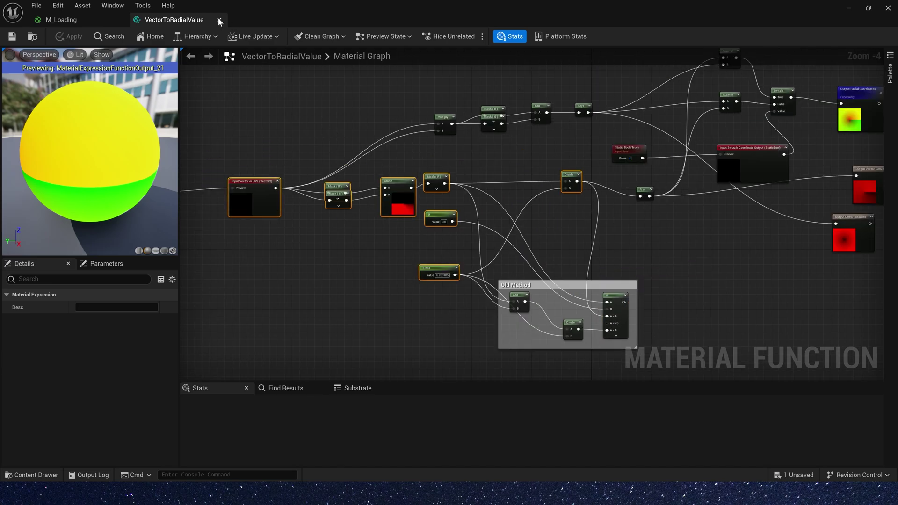
left_click(218, 20)
key("Delete")
Add a Subtract node fed by the Frac output
left_click_drag(602, 136, 699, 139)
type("sub")
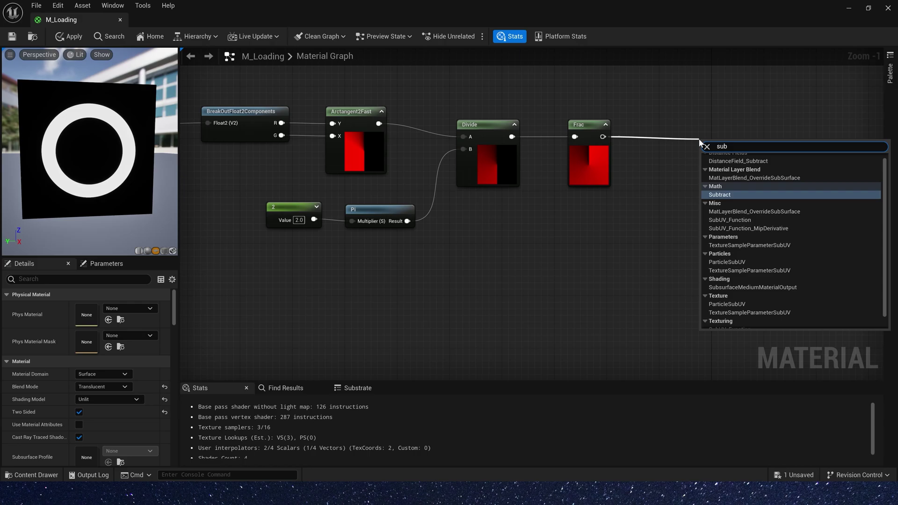
left_click(720, 195)
Add a Time node, pass it through a second Frac node, and connect the result to Subtract's B input
right_click(507, 270)
type("time")
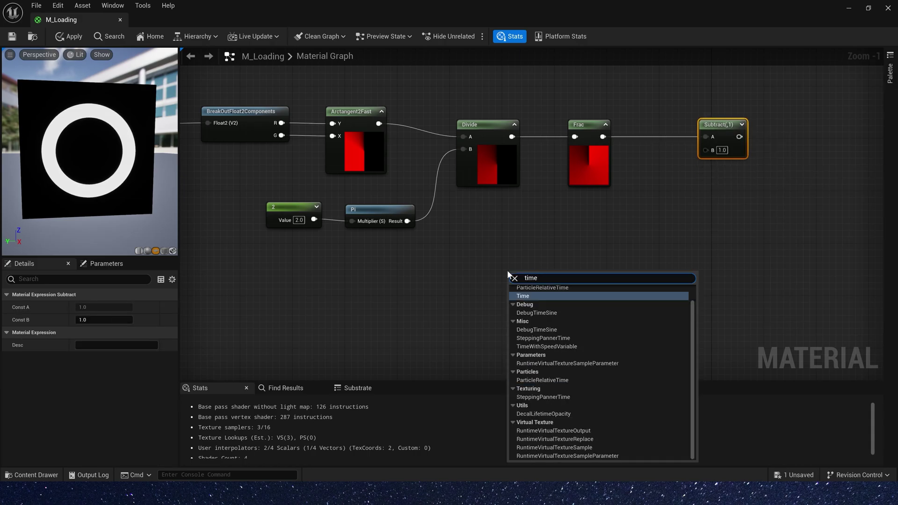
left_click(530, 295)
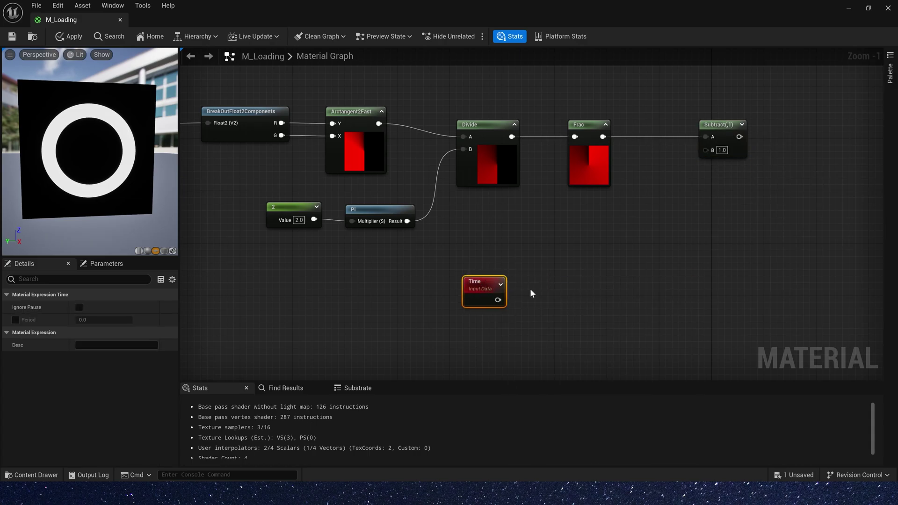
left_click_drag(498, 300, 568, 294)
type("f")
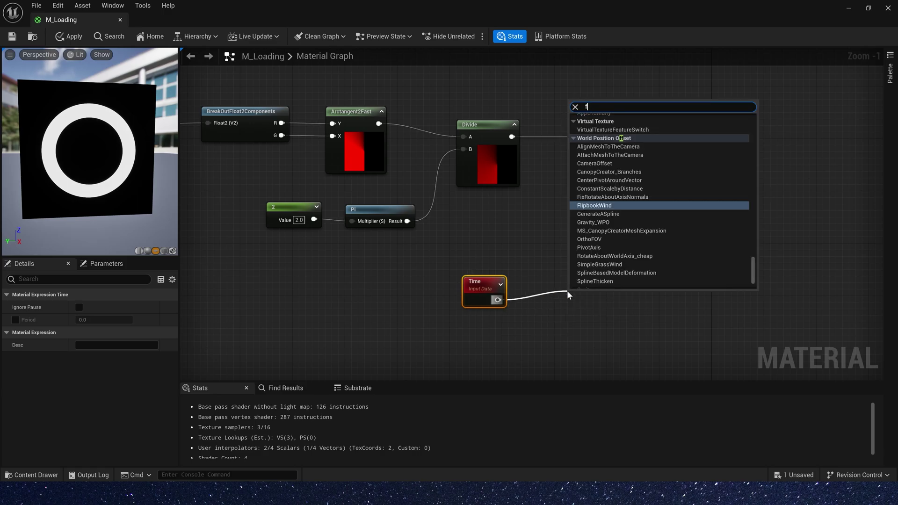
type("rac")
left_click(598, 131)
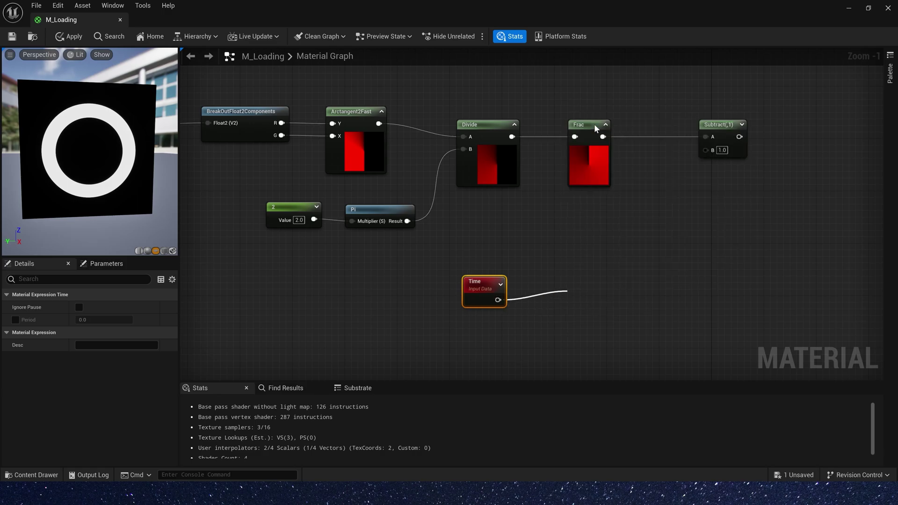
left_click_drag(592, 308, 706, 150)
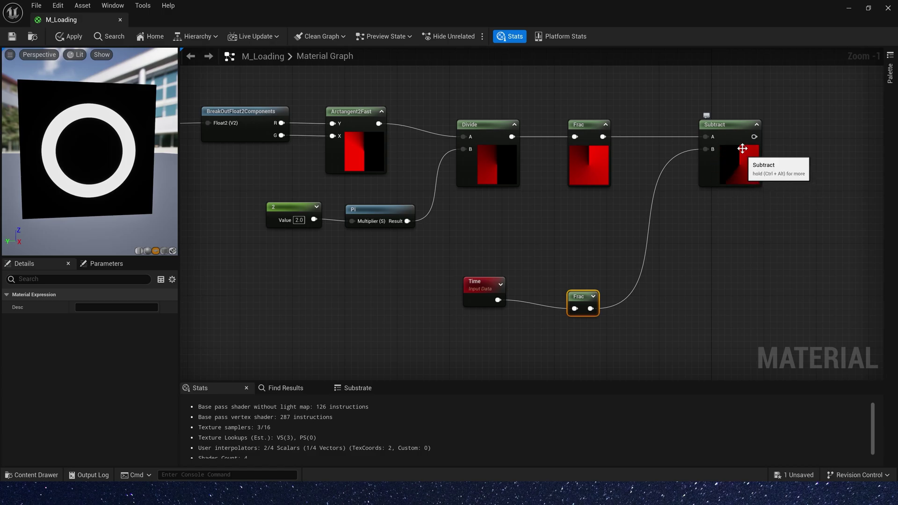
Add a Power node with an exponent of 5.0 fed by the Subtract output, plus an unconnected Multiply node
left_click(709, 221)
scroll(709, 221, "down", 2)
right_click_drag(709, 220, 774, 205)
left_click_drag(197, 285, 561, 155)
left_click(575, 150)
key("e")
left_click(556, 142)
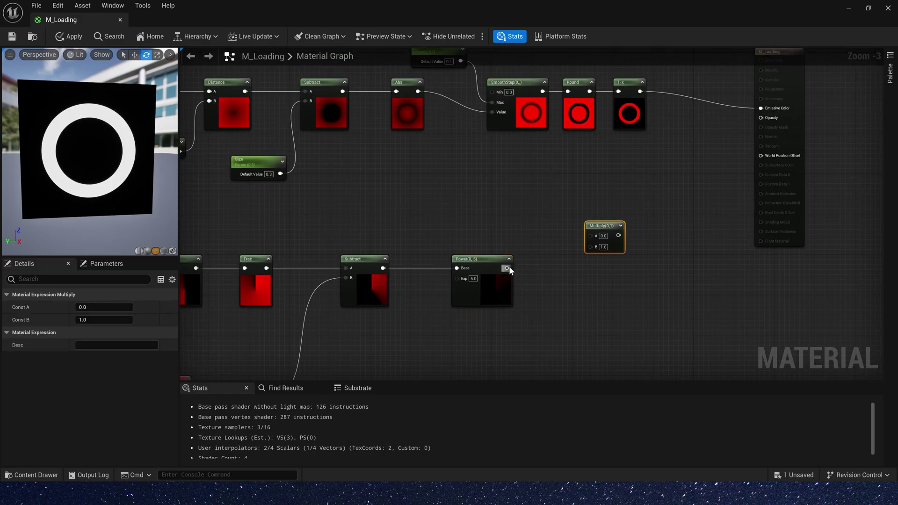
Combine the 1-x and Power outputs in the Multiply node and connect its result to Emissive Color
left_click_drag(594, 233, 644, 199)
left_click_drag(640, 91, 763, 109)
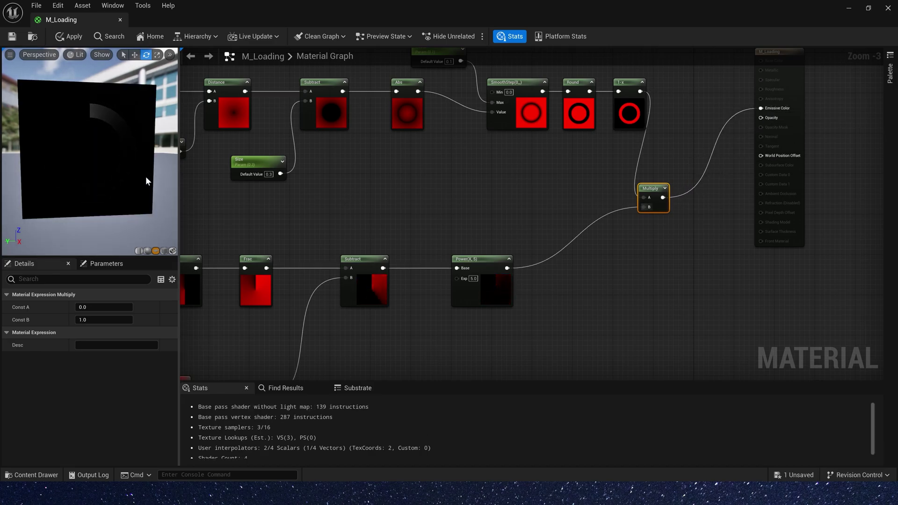
Make room in the gradient chain and insert a Multiply node between its Frac and Subtract nodes
right_click_drag(407, 234, 516, 170)
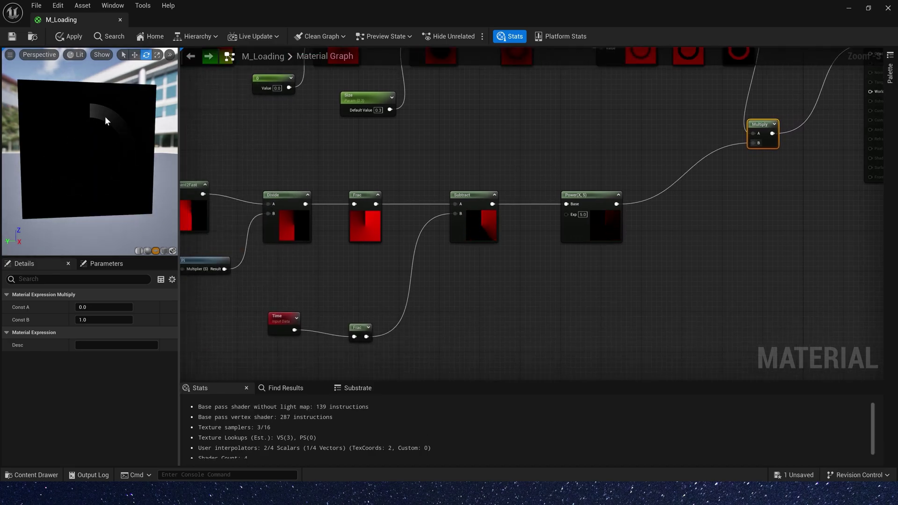
right_click_drag(541, 96, 788, 60)
left_click_drag(636, 116, 187, 240)
right_click_drag(502, 231, 481, 228)
left_click_drag(591, 181, 578, 163)
left_click(588, 160)
key("m")
left_click(571, 149)
left_click_drag(603, 163, 682, 167)
Add a scalar parameter named Tiling with a default value of 2.0 and connect it to the new Multiply's B input
left_click(489, 211)
key("s")
left_click(453, 200)
type("Tiling")
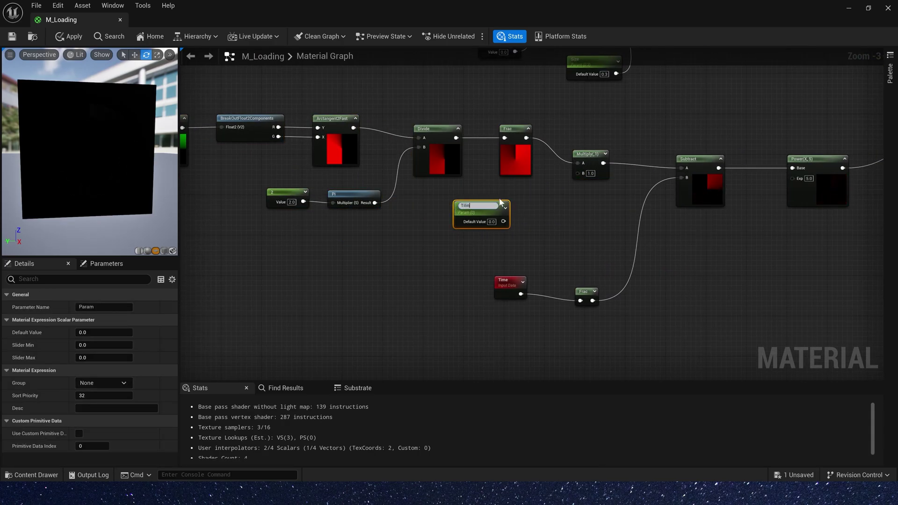
key("Return")
left_click_drag(504, 219, 578, 173)
Make room after the gradient chain's Subtract node and insert a Frac node between it and the Power node
right_click_drag(779, 246, 631, 234)
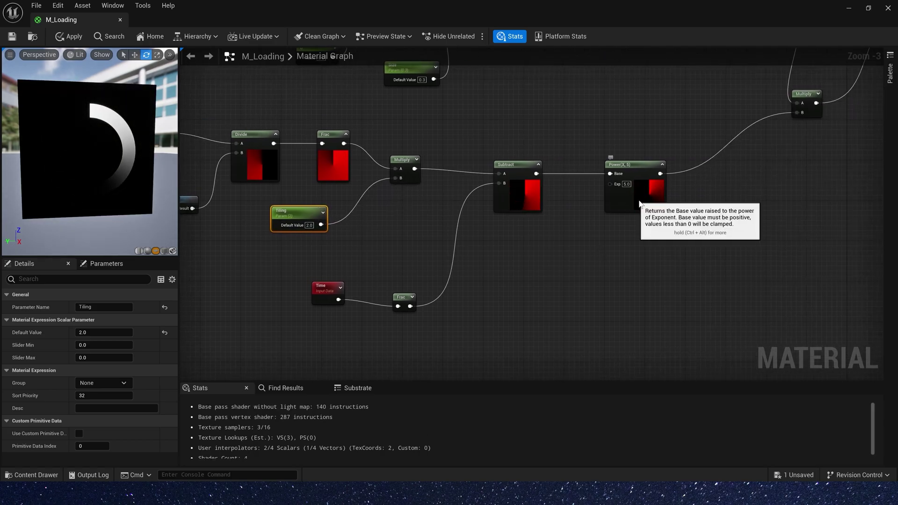
left_click(669, 165)
left_click_drag(533, 174, 578, 176)
type("frac")
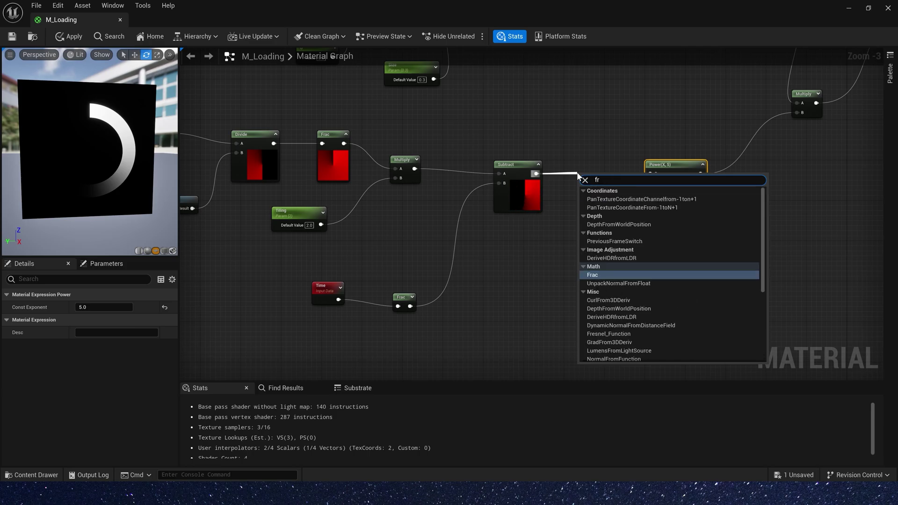
key("Return")
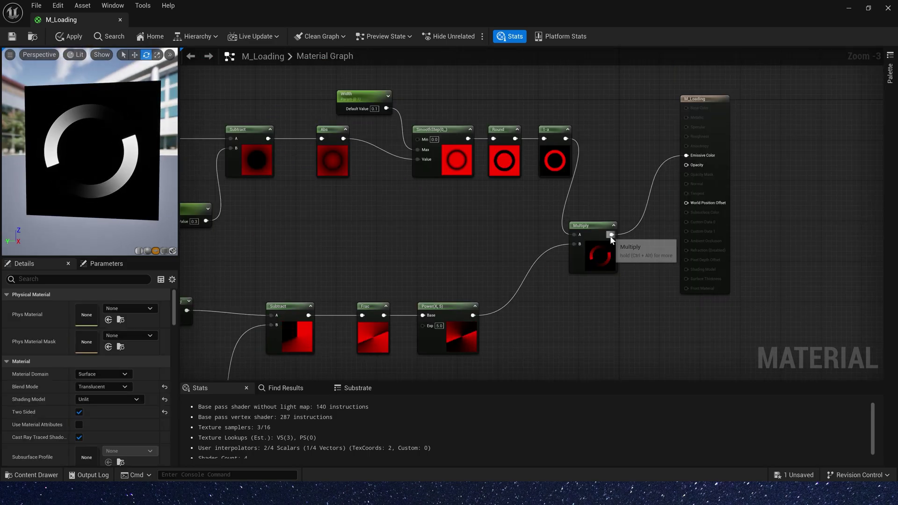
Connect the final Multiply output to Opacity, feed Emissive Color from a 10.0 constant instead, and apply the material
left_click_drag(611, 234, 767, 162)
left_click(693, 157, "alt")
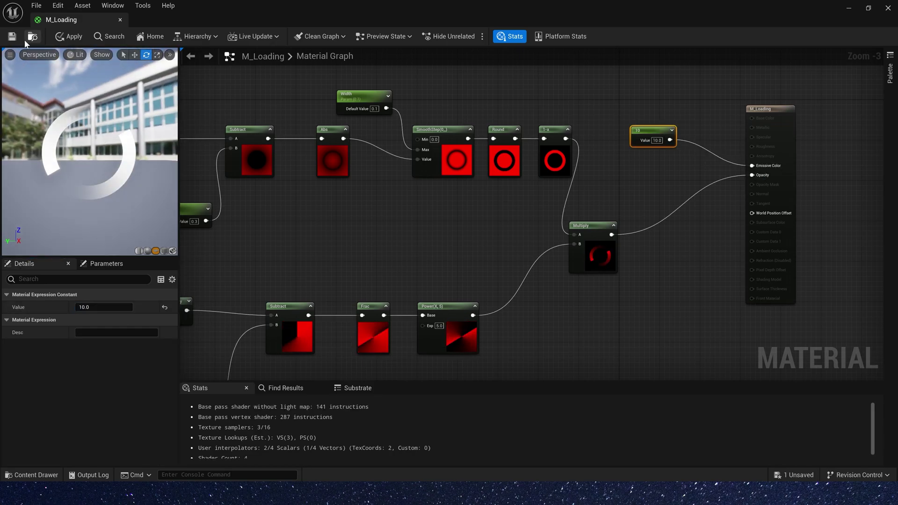
left_click(69, 36)
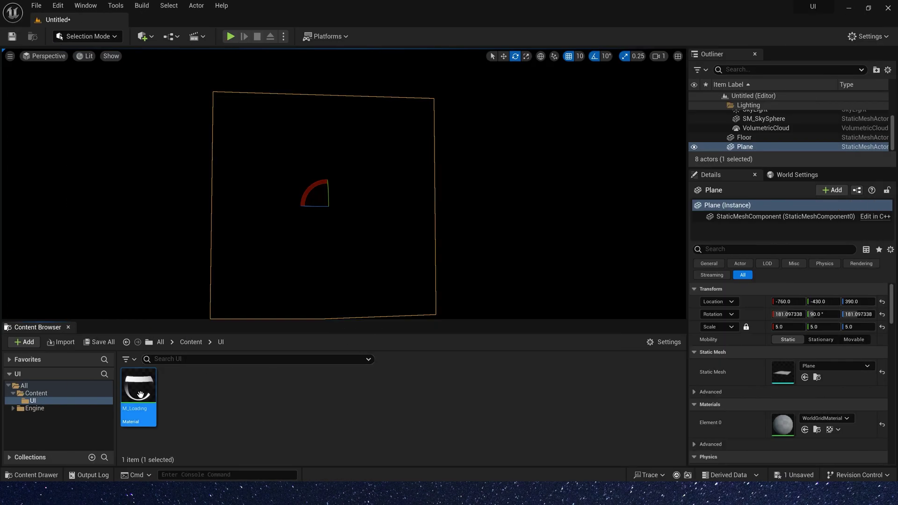
Create a material instance of M_Loading named MI_Loading and enable its Size, Tiling and Width overrides
right_click(141, 394)
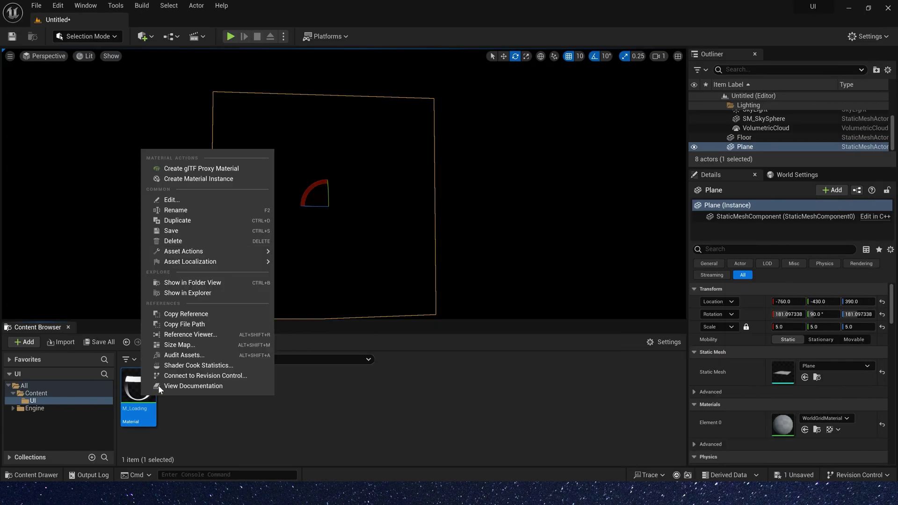
left_click(222, 178)
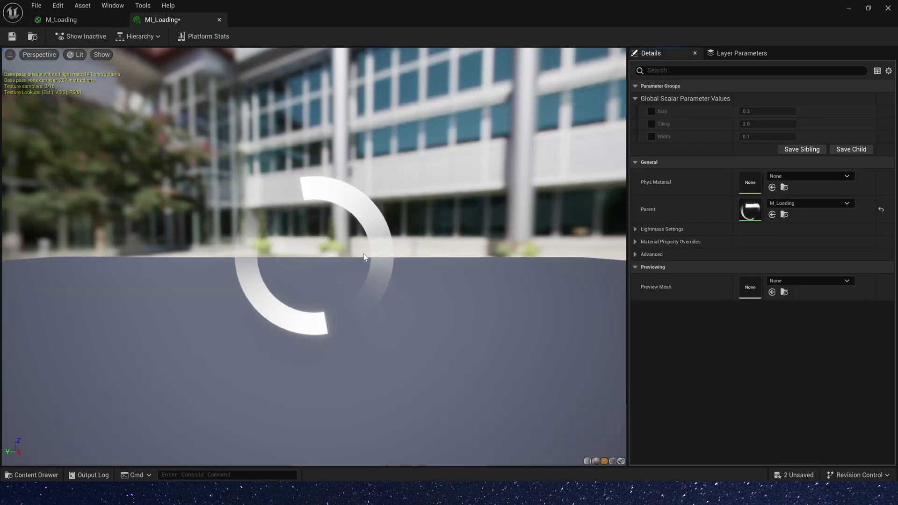
left_click_drag(386, 255, 374, 227)
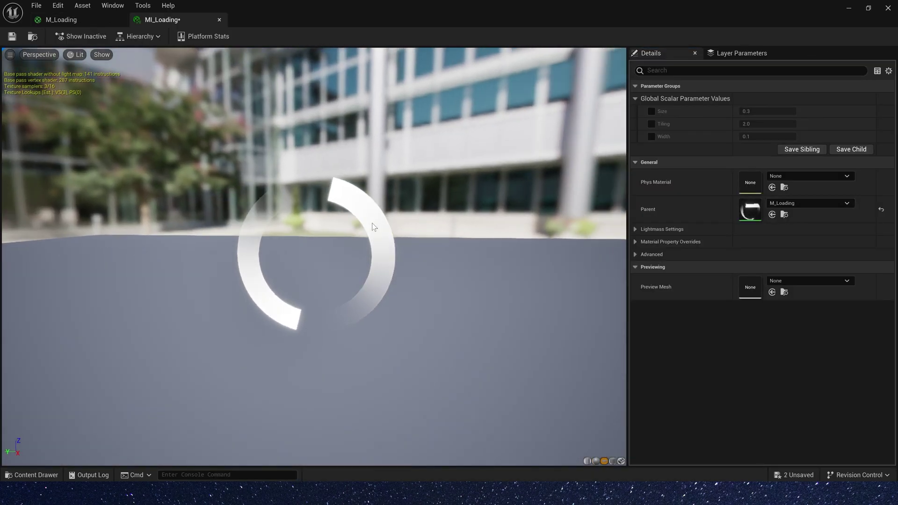
left_click(651, 111)
left_click(651, 123)
left_click(651, 137)
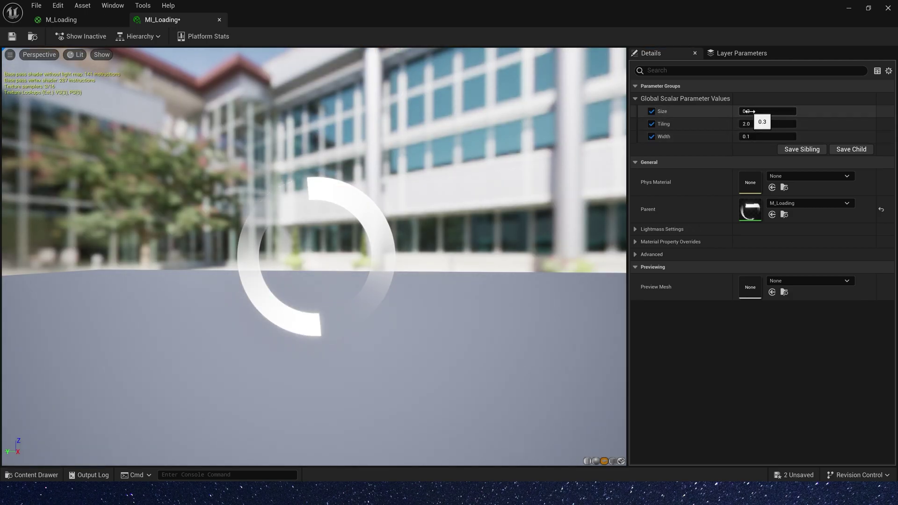
Set the instance's Size to 0.4 and its Width to 0.05
mouse_move(767, 112)
left_mouse_down()
mouse_move(776, 112)
mouse_move(770, 111)
left_mouse_up()
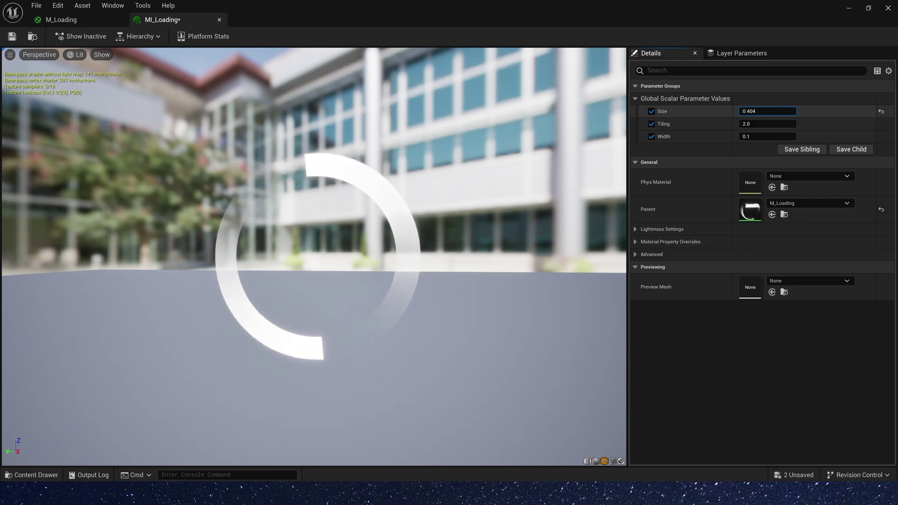
left_click(766, 110)
key("BackSpace")
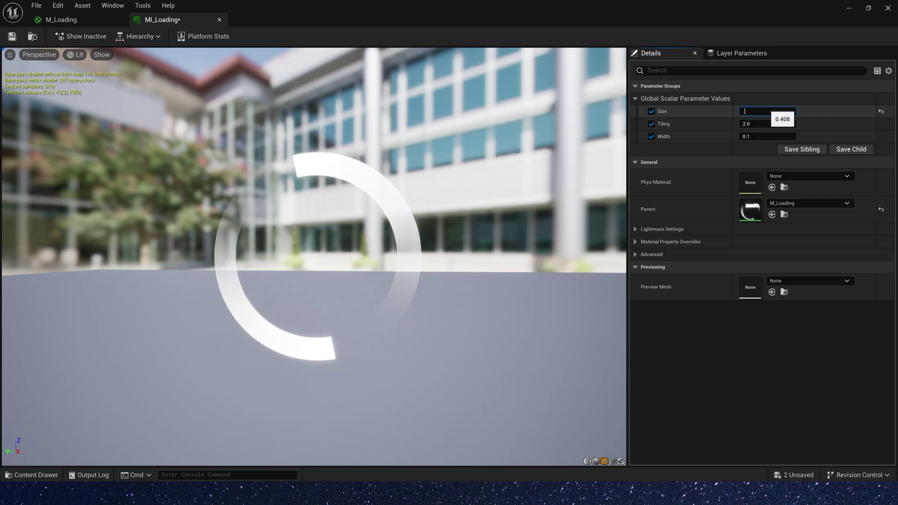
type(".4")
key("Return")
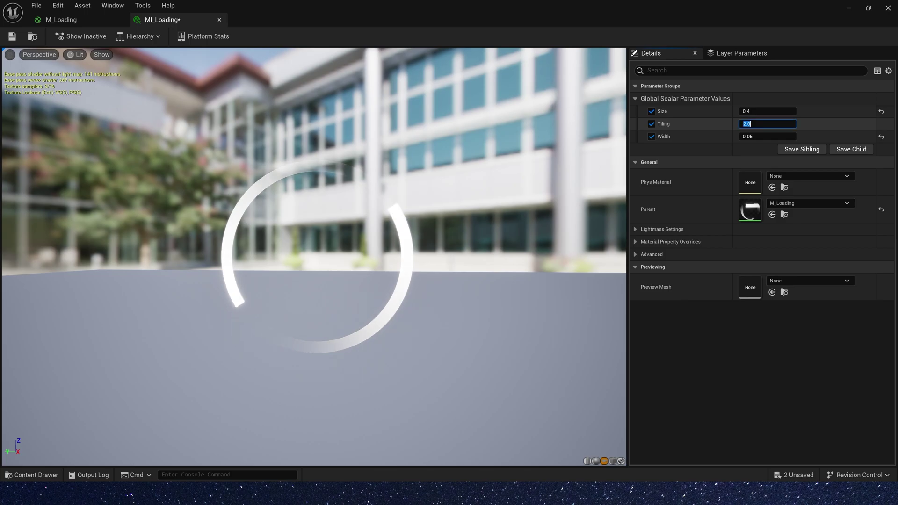
Set the instance's Tiling to 3.0 and check the segmented ring in the preview
type("3")
key("Return")
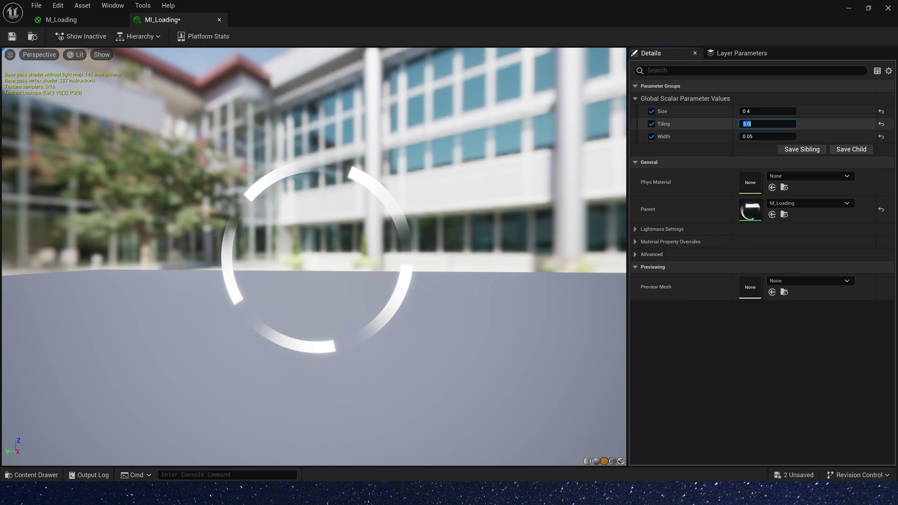
left_click_drag(383, 232, 370, 246)
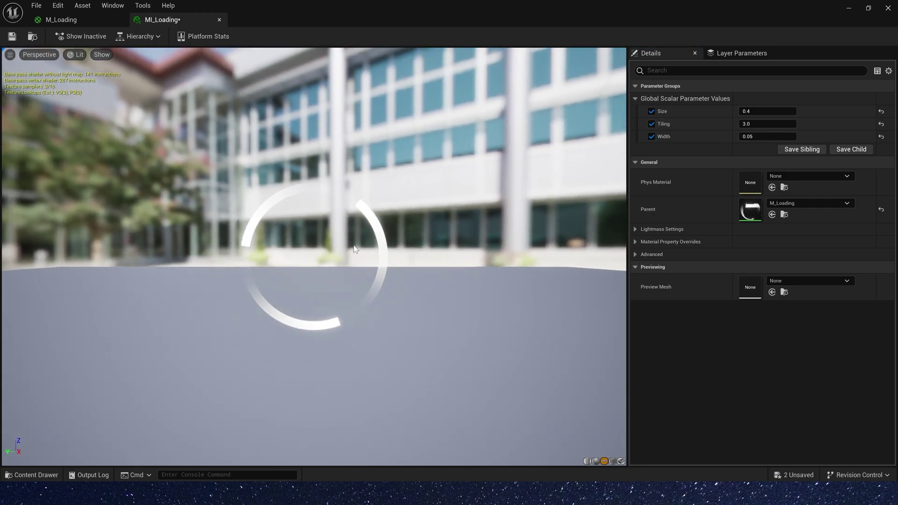
Save MI_Loading and assign it to the Plane's material Element 0 in the level
left_click(13, 37)
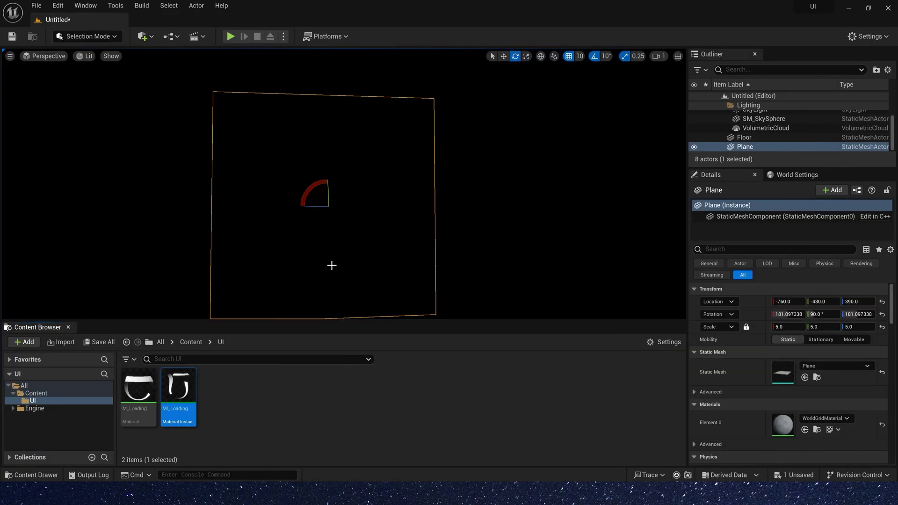
left_click_drag(179, 388, 784, 426)
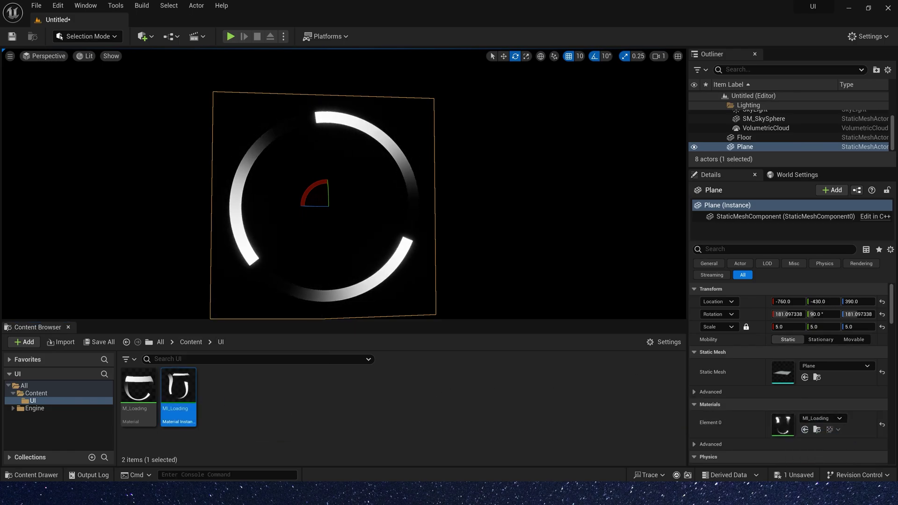
left_click(374, 258)
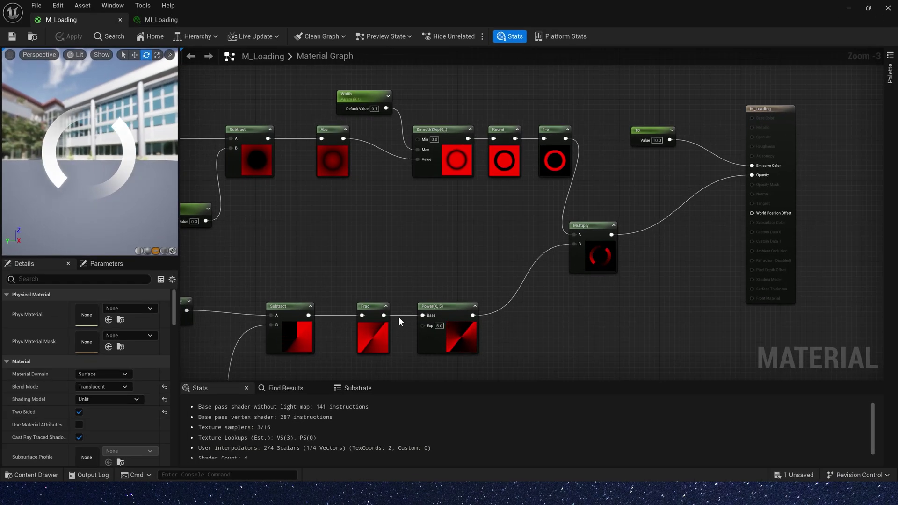
Change the M_Loading material's Material Domain to User Interface
left_click(104, 374)
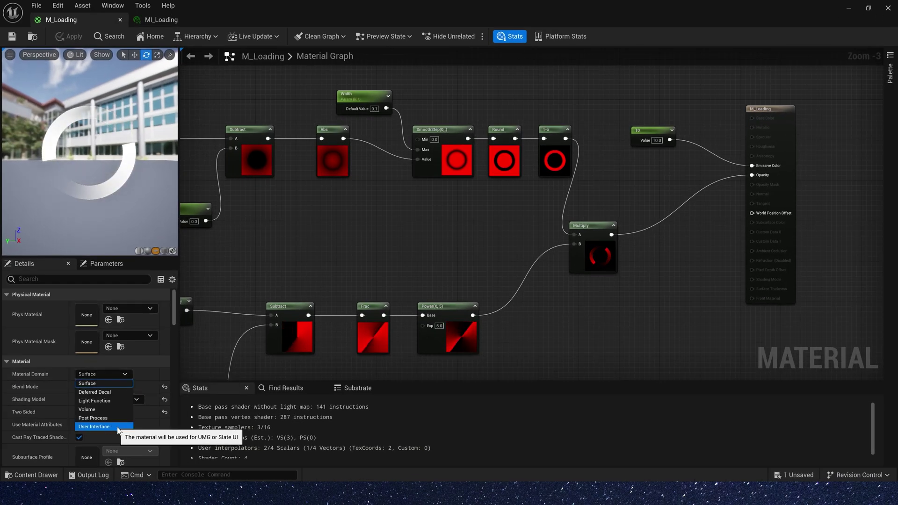
left_click(100, 427)
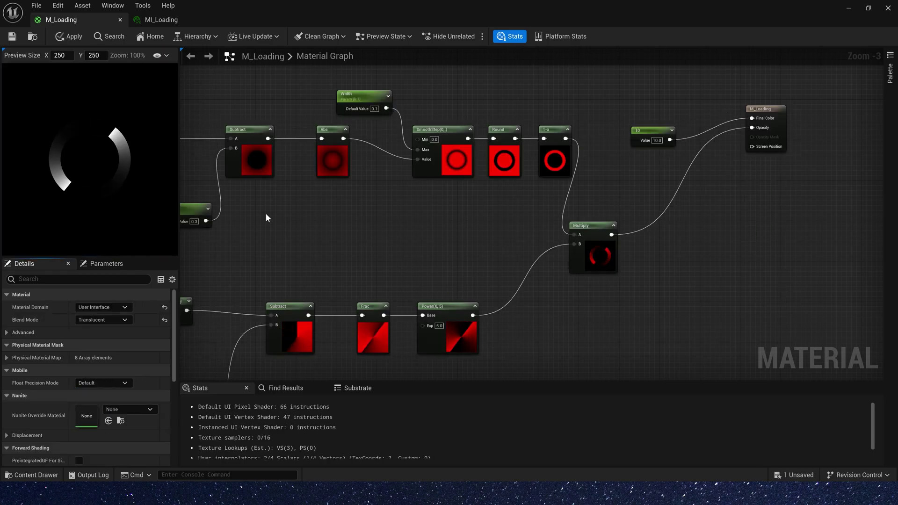